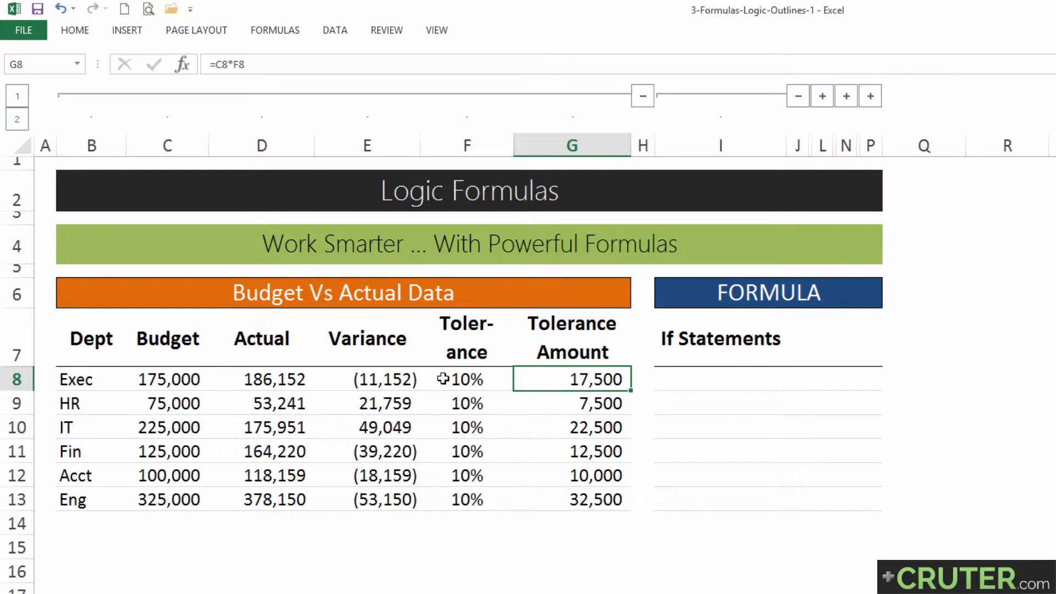
{"action": "left_click", "coordinate": [473, 288]}
{"action": "left_click_drag", "start_coordinate": [476, 391], "coordinate": [490, 496]}
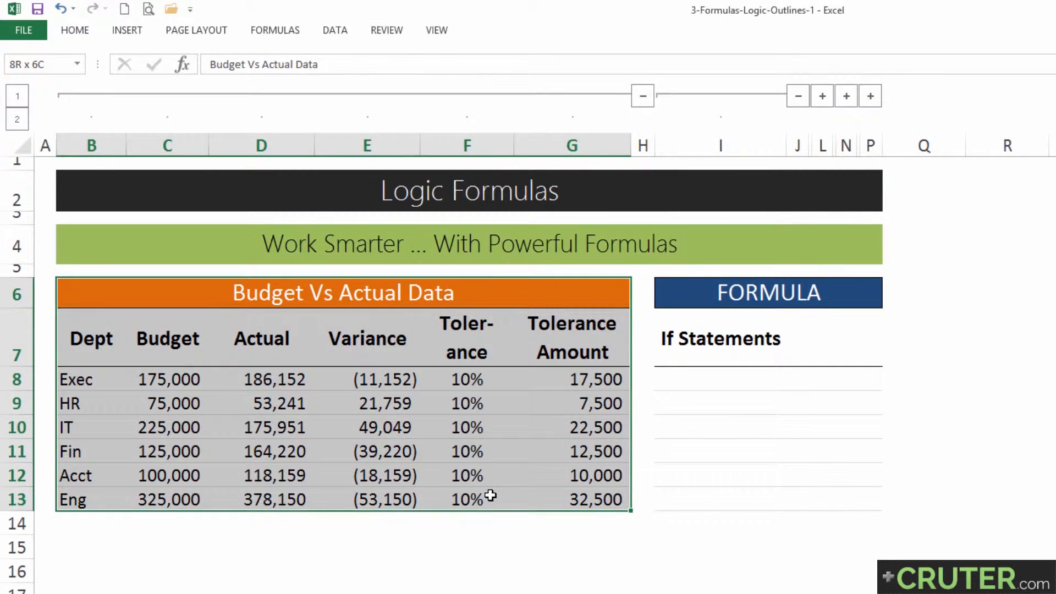
{"action": "left_click", "coordinate": [701, 328]}
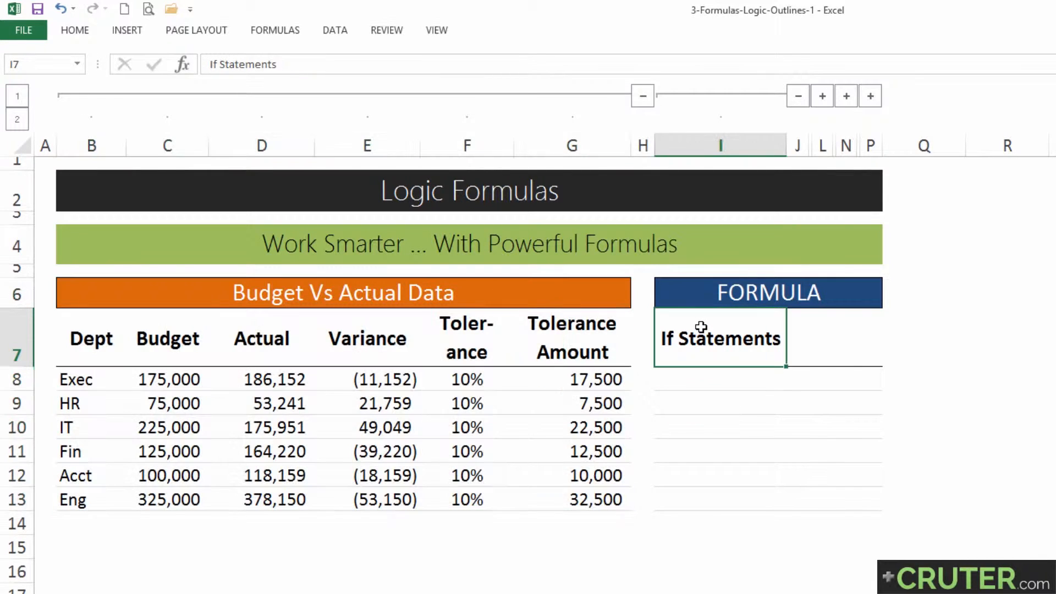
- Enter the formula =IF(E8<0,"Bad","Good") in I8, the If Statements cell for Exec
{"action": "left_click", "coordinate": [706, 381]}
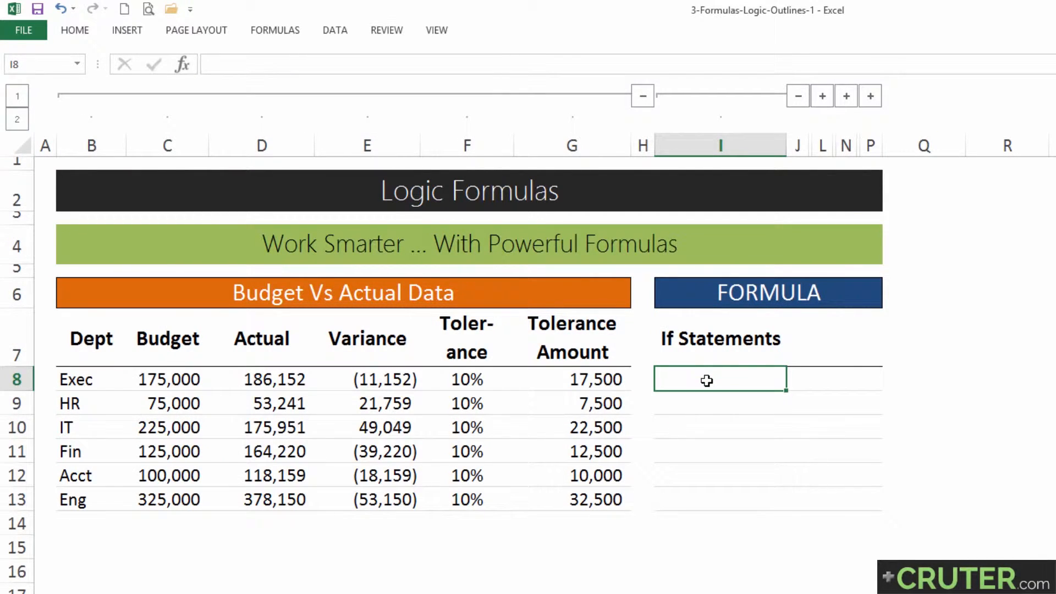
{"action": "type", "text": "=if"}
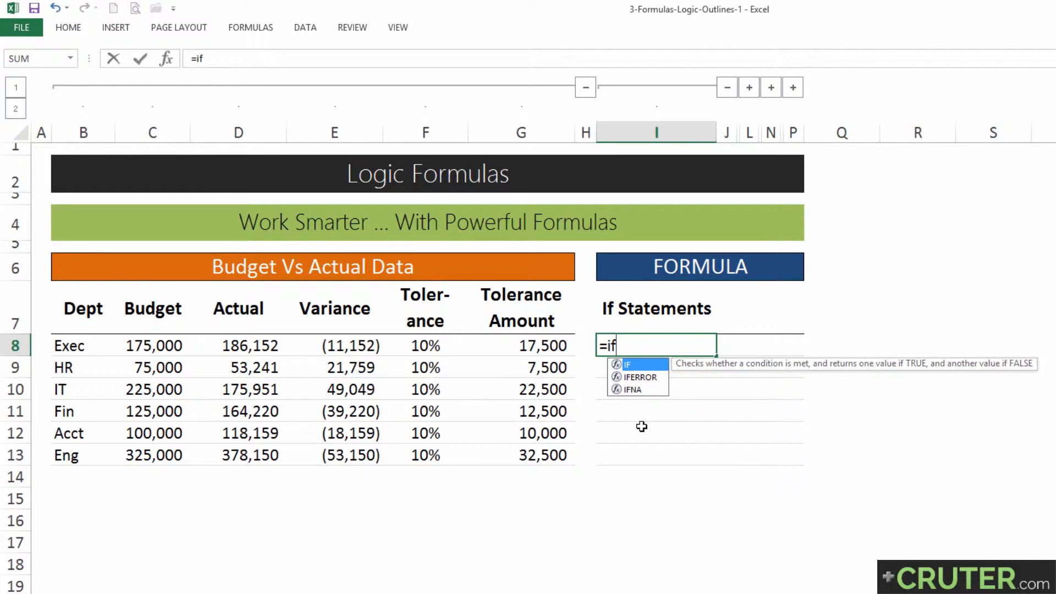
{"action": "type", "text": "("}
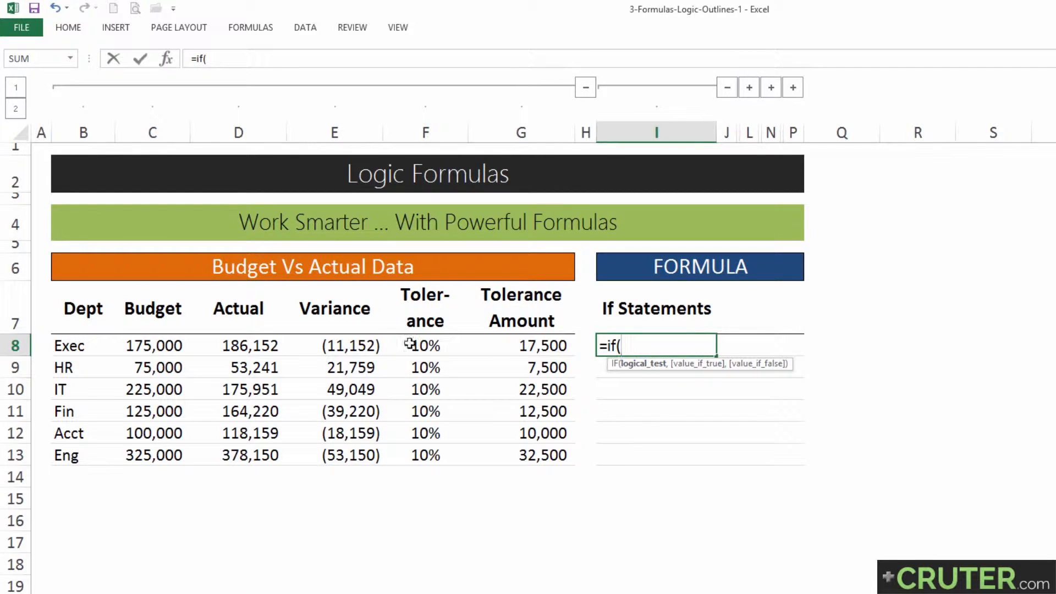
{"action": "left_click", "coordinate": [332, 345]}
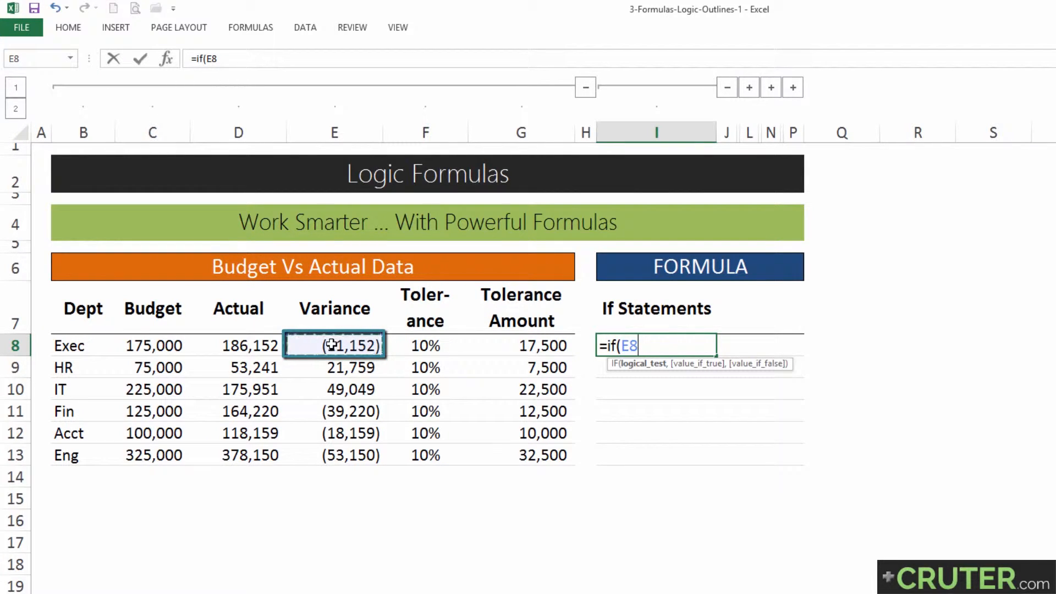
{"action": "type", "text": "<0"}
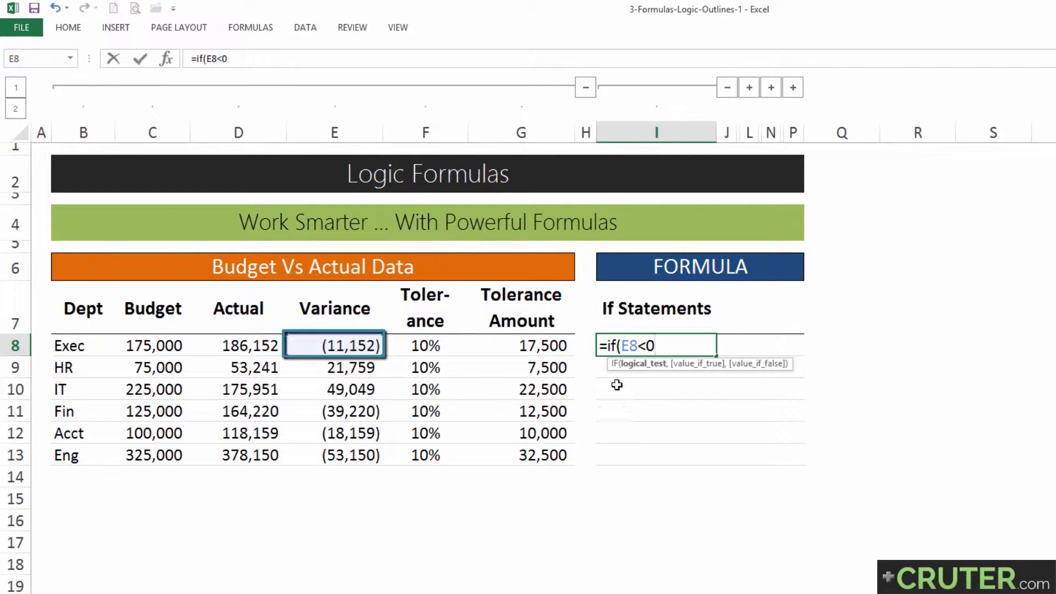
{"action": "type", "text": ","}
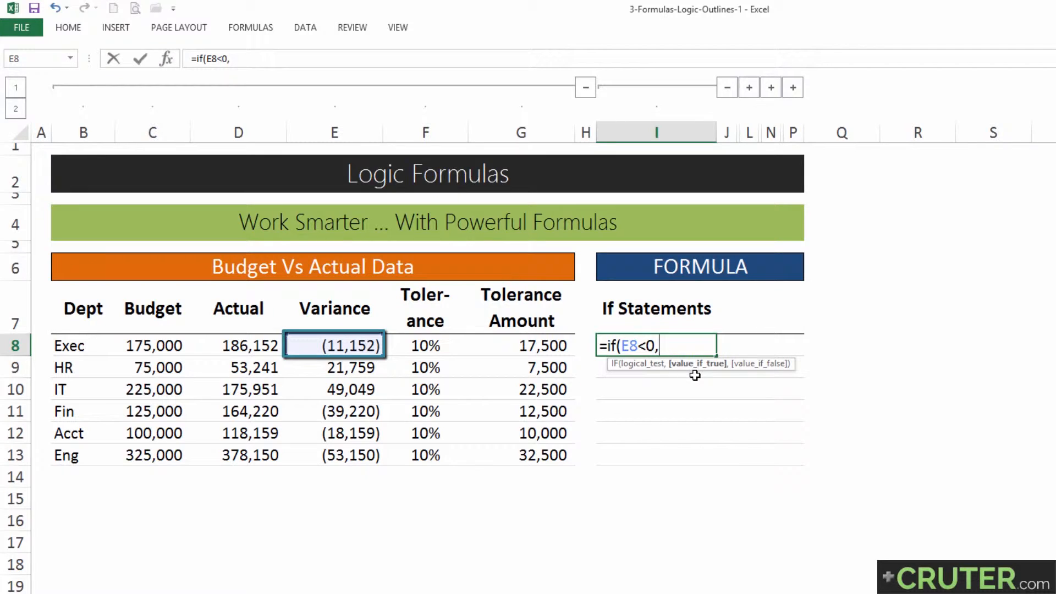
{"action": "type", "text": "\"Bad\",\"Go"}
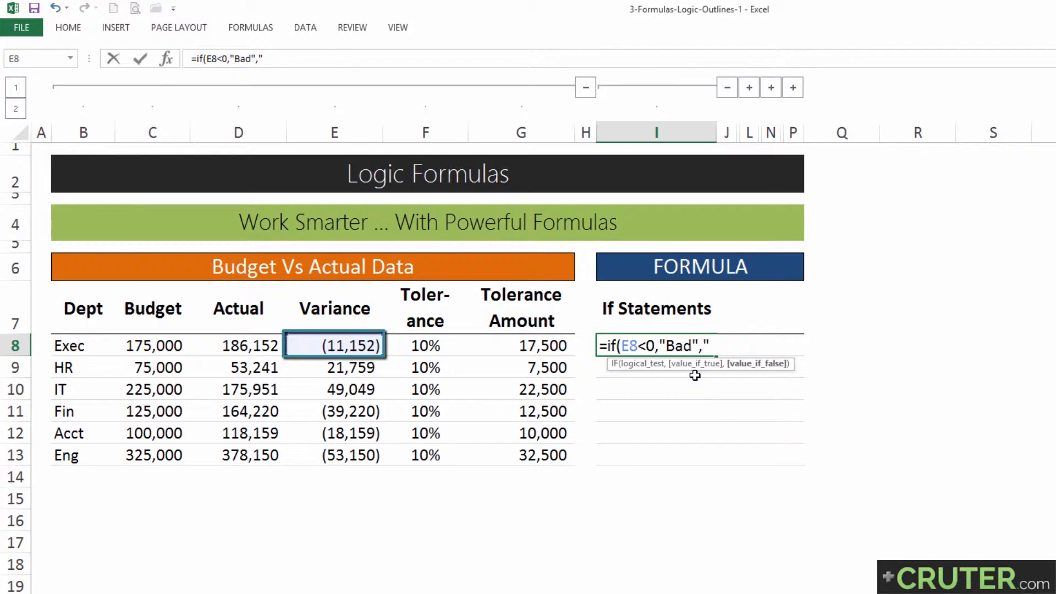
{"action": "type", "text": "od\")"}
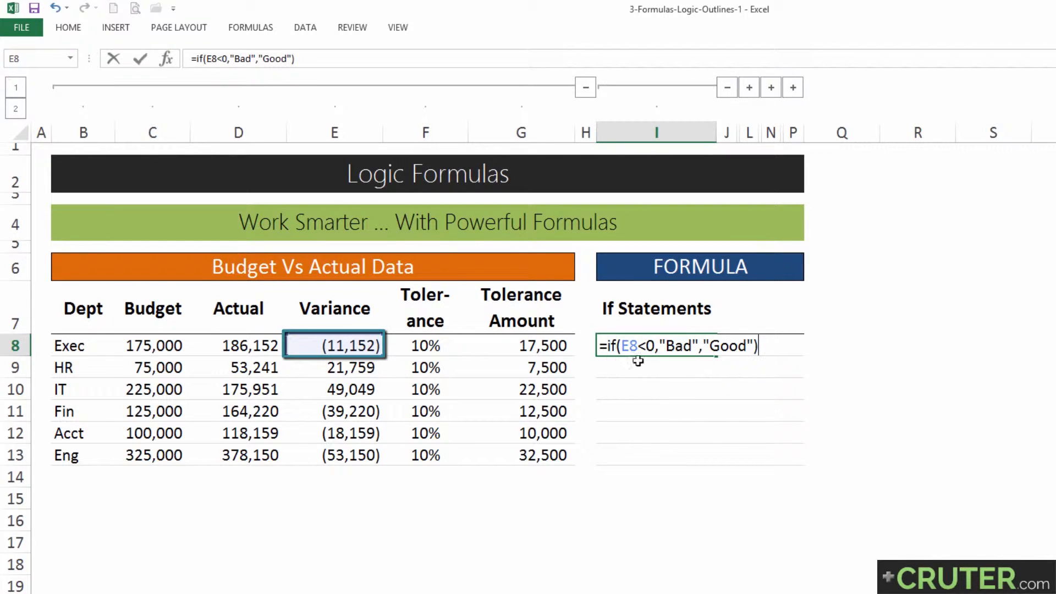
{"action": "left_click", "coordinate": [630, 346]}
{"action": "left_click_drag", "start_coordinate": [621, 345], "coordinate": [654, 347]}
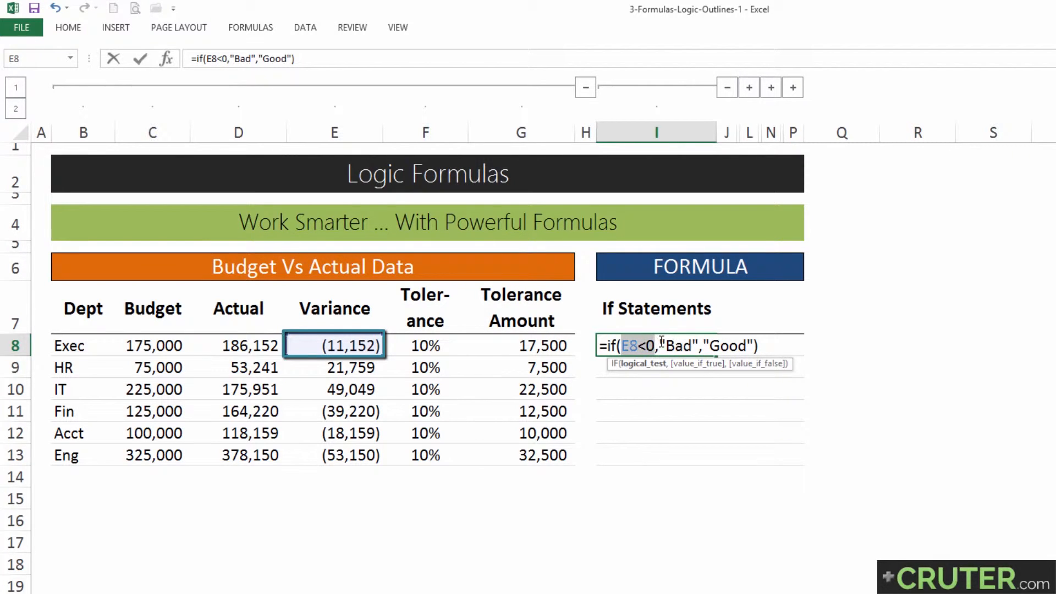
{"action": "left_click_drag", "start_coordinate": [660, 344], "coordinate": [700, 351]}
{"action": "left_click", "coordinate": [704, 345]}
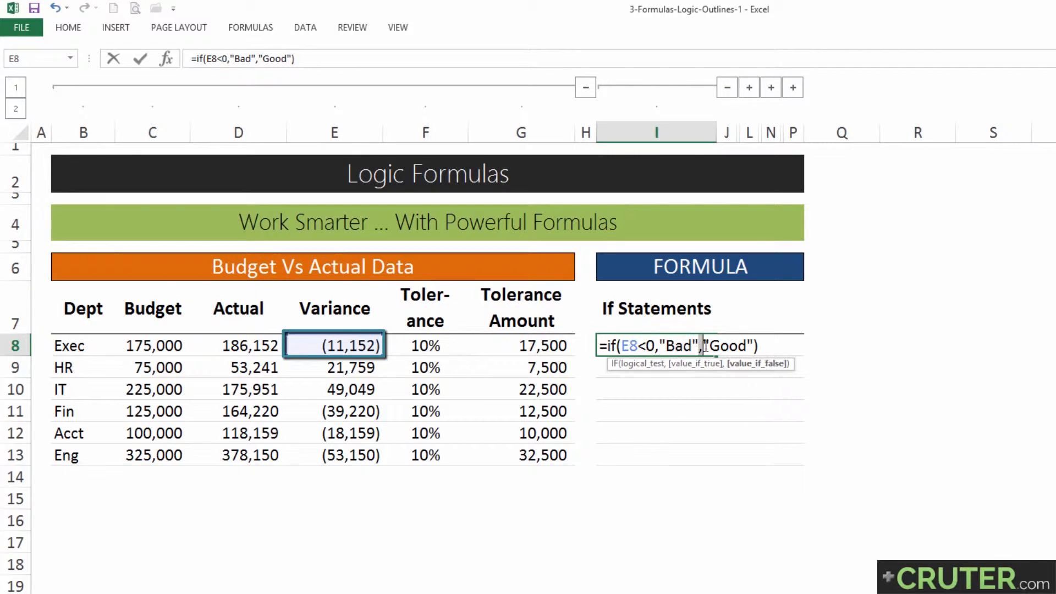
{"action": "left_click_drag", "start_coordinate": [705, 345], "coordinate": [755, 346]}
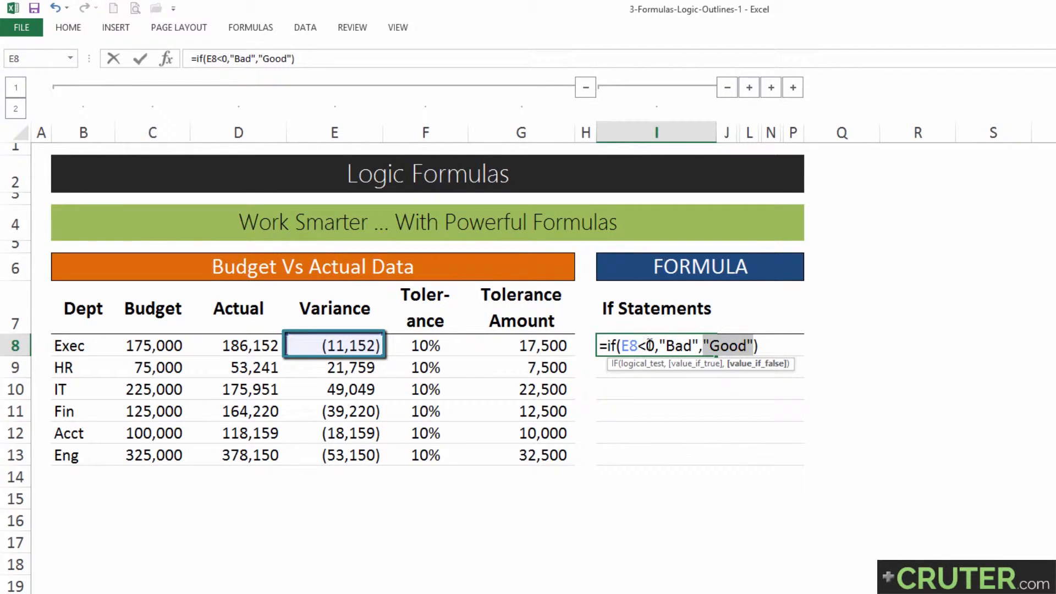
{"action": "key", "text": "Return"}
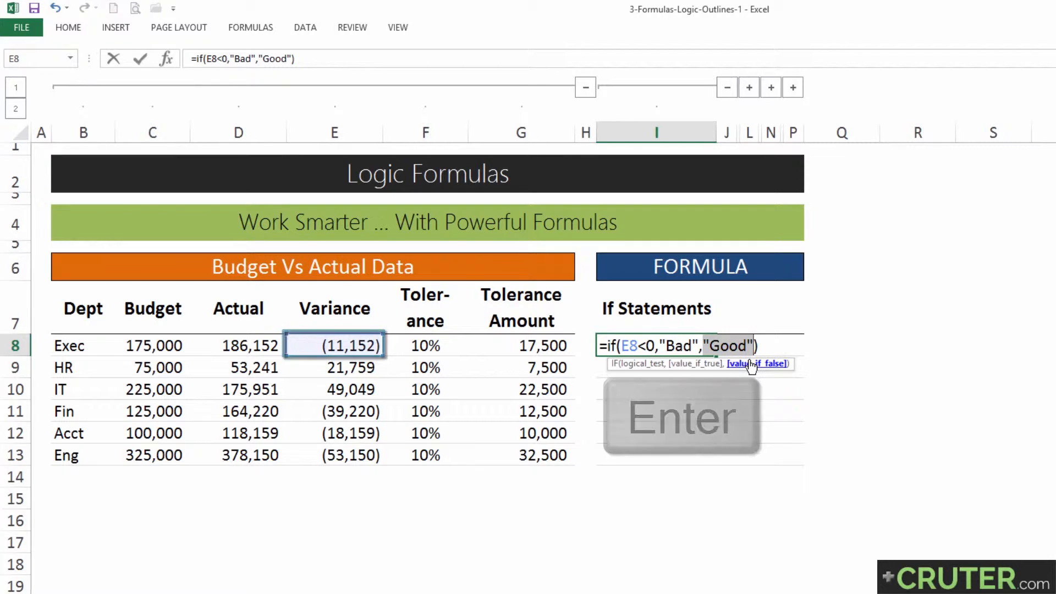
- Fill the IF formula from I8 down through I13 for all departments
{"action": "left_click", "coordinate": [669, 351]}
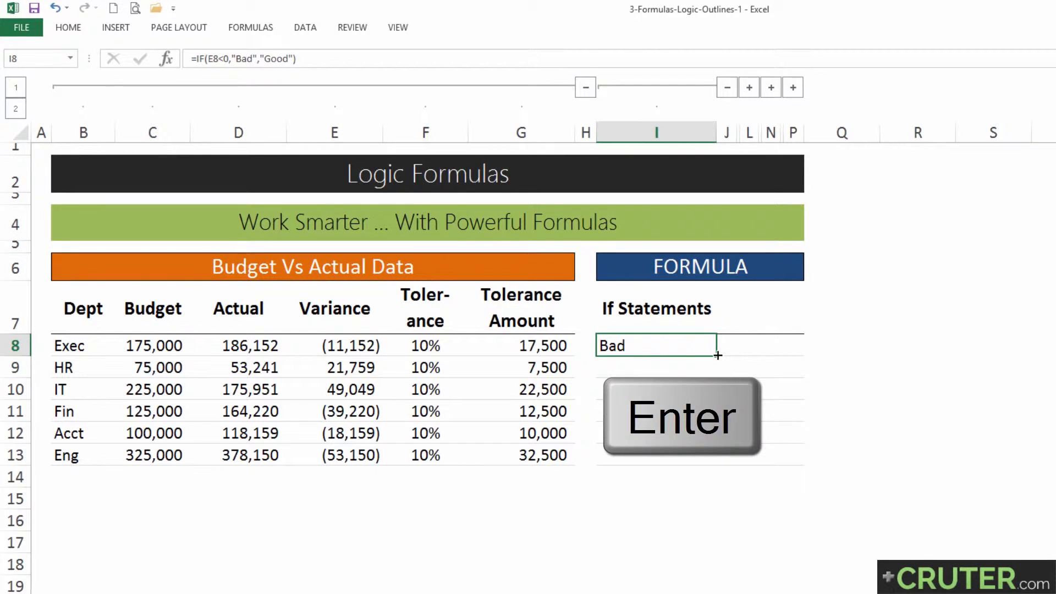
{"action": "left_click_drag", "start_coordinate": [718, 356], "coordinate": [715, 465]}
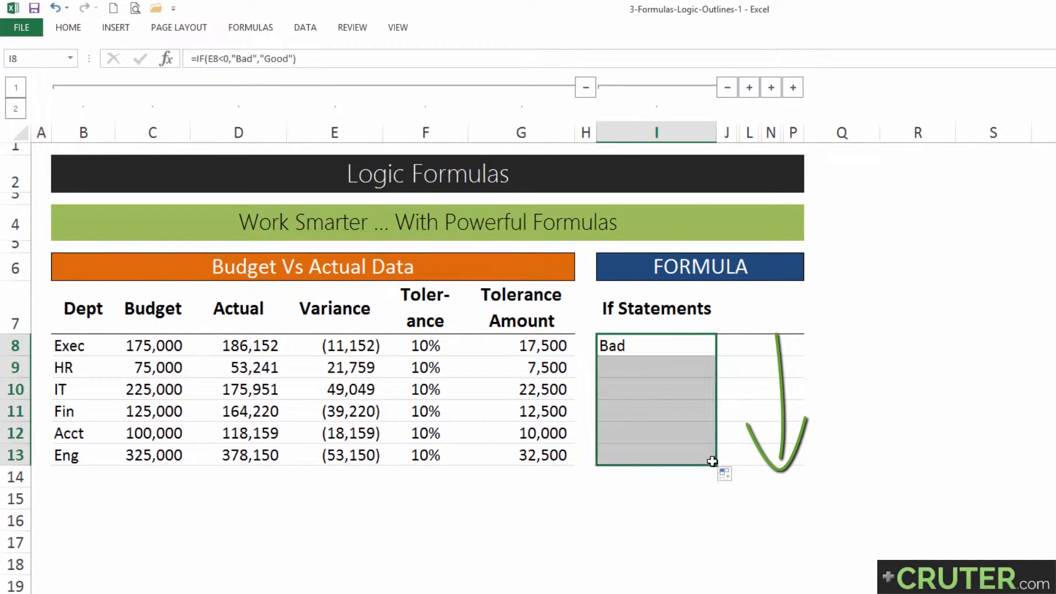
{"action": "mouse_move", "coordinate": [633, 369]}
{"action": "left_mouse_down"}
{"action": "mouse_move", "coordinate": [639, 392]}
{"action": "mouse_move", "coordinate": [84, 391]}
{"action": "left_mouse_up"}
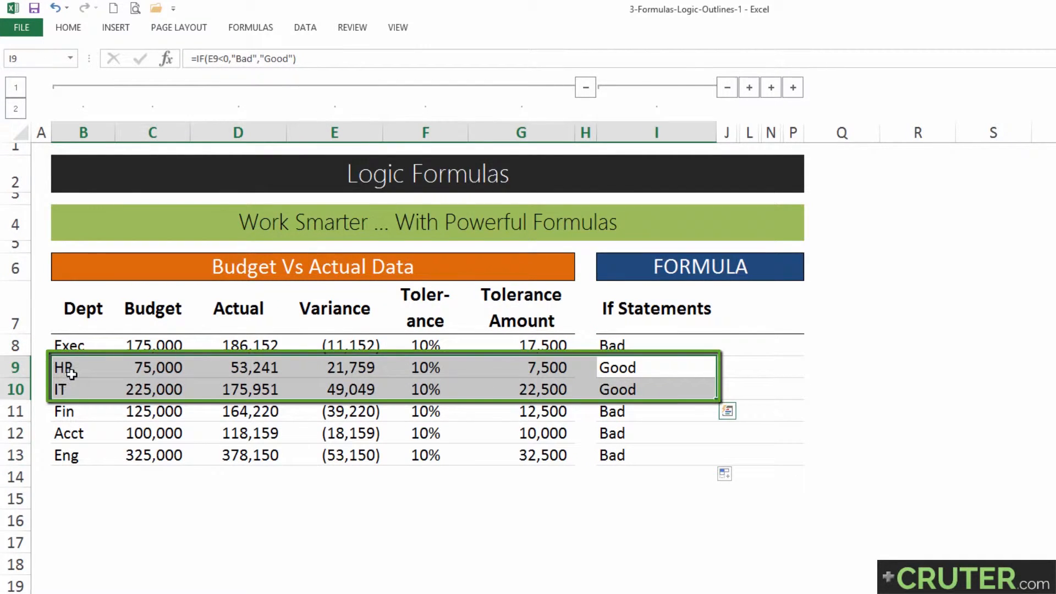
{"action": "left_click_drag", "start_coordinate": [337, 370], "coordinate": [344, 388]}
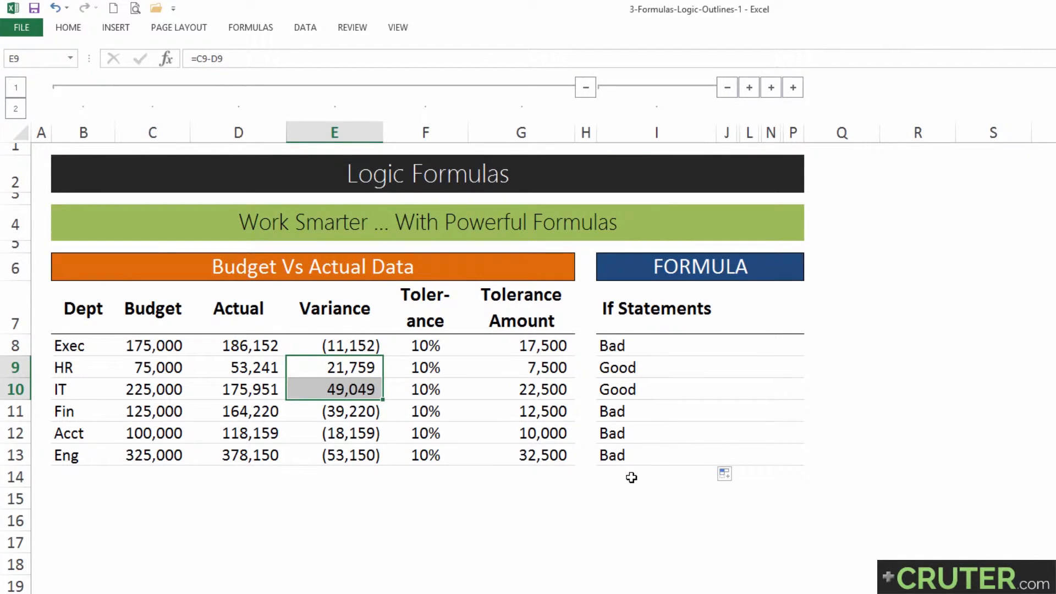
{"action": "left_click", "coordinate": [695, 475]}
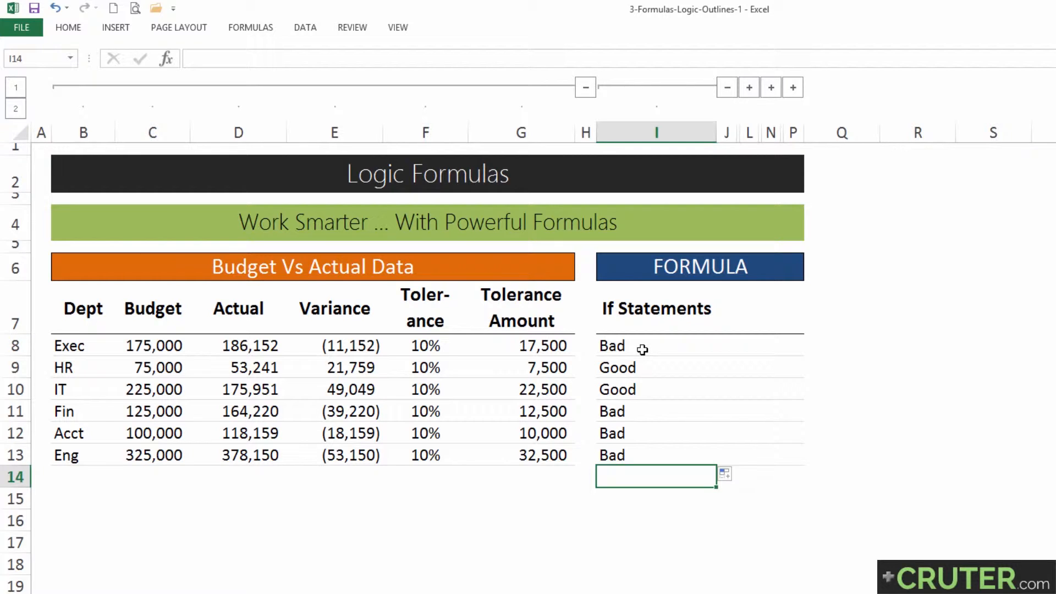
- Refill the If Statements column from I8 down through the Eng row with the same formula
{"action": "key", "text": "Up"}
{"action": "key", "text": "Up"}
{"action": "key", "text": "Up"}
{"action": "key", "text": "Up"}
{"action": "key", "text": "Up"}
{"action": "key", "text": "Up"}
{"action": "left_click_drag", "start_coordinate": [716, 356], "coordinate": [719, 464]}
{"action": "left_click", "coordinate": [683, 348]}
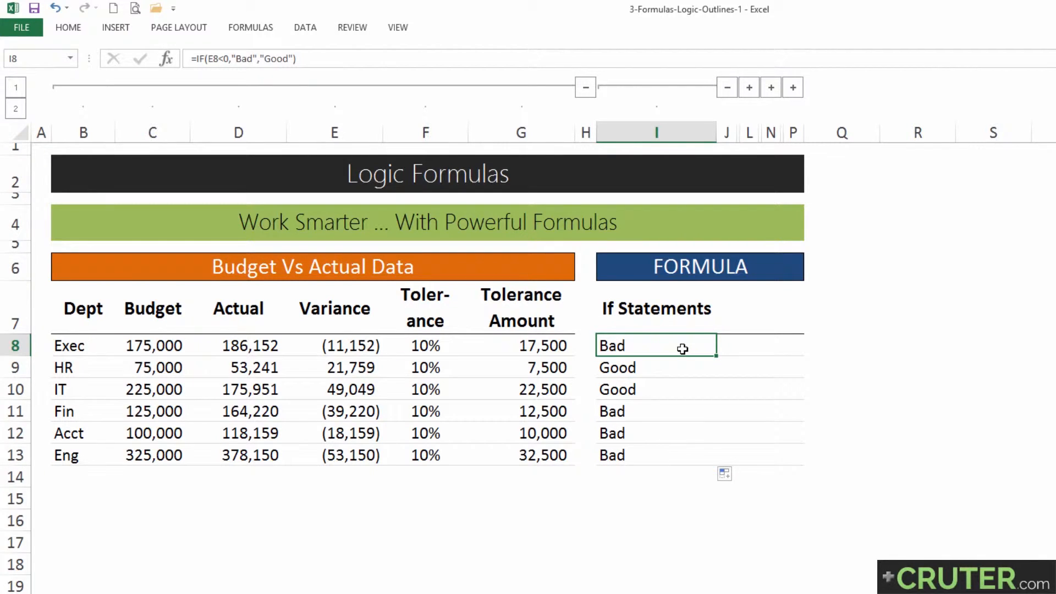
- Overwrite the formulas in I8 and I9 with the plain text Bad and Good respectively
{"action": "key", "text": "Up"}
{"action": "key", "text": "Down"}
{"action": "key", "text": "Down"}
{"action": "key", "text": "Up"}
{"action": "key", "text": "Up"}
{"action": "key", "text": "Down"}
{"action": "type", "text": "B"}
{"action": "key", "text": "Return"}
{"action": "type", "text": "Go"}
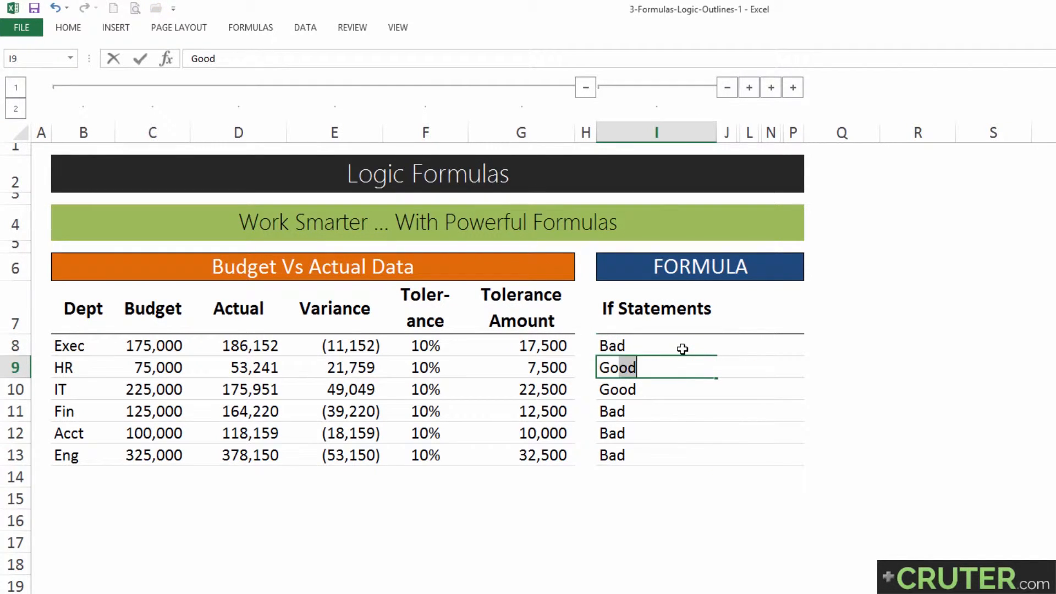
{"action": "key", "text": "Return"}
- Copy the plain-text Good from I9 into I10 and I11
{"action": "key", "text": "Up"}
{"action": "key", "text": "ctrl+c"}
{"action": "key", "text": "Down"}
{"action": "key", "text": "ctrl+v"}
{"action": "key", "text": "Down"}
{"action": "key", "text": "ctrl+v"}
{"action": "key", "text": "Down"}
{"action": "key", "text": "Up"}
{"action": "key", "text": "Up"}
{"action": "key", "text": "Up"}
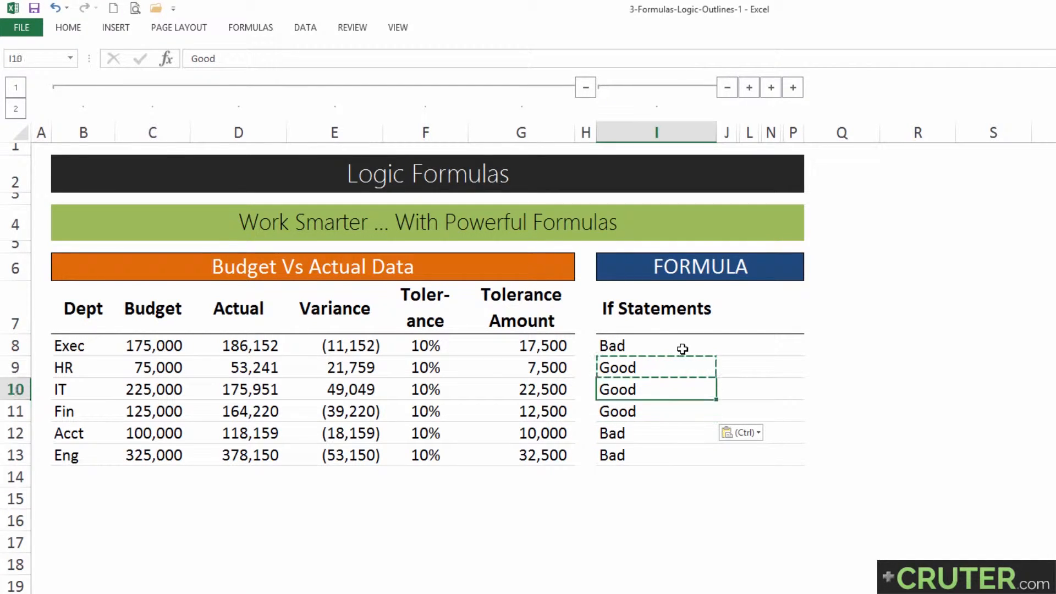
{"action": "key", "text": "ctrl"}
{"action": "key", "text": "Escape"}
- Copy the plain-text Bad from I8 into I11
{"action": "key", "text": "Up"}
{"action": "key", "text": "ctrl+c"}
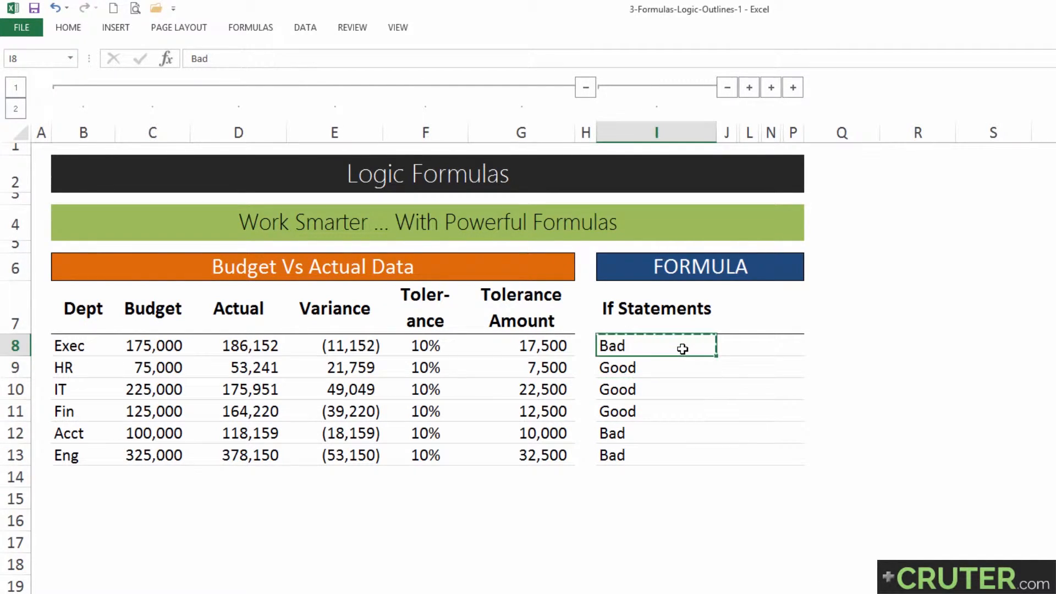
{"action": "key", "text": "Down"}
{"action": "key", "text": "Down"}
{"action": "key", "text": "Down"}
{"action": "key", "text": "ctrl+v"}
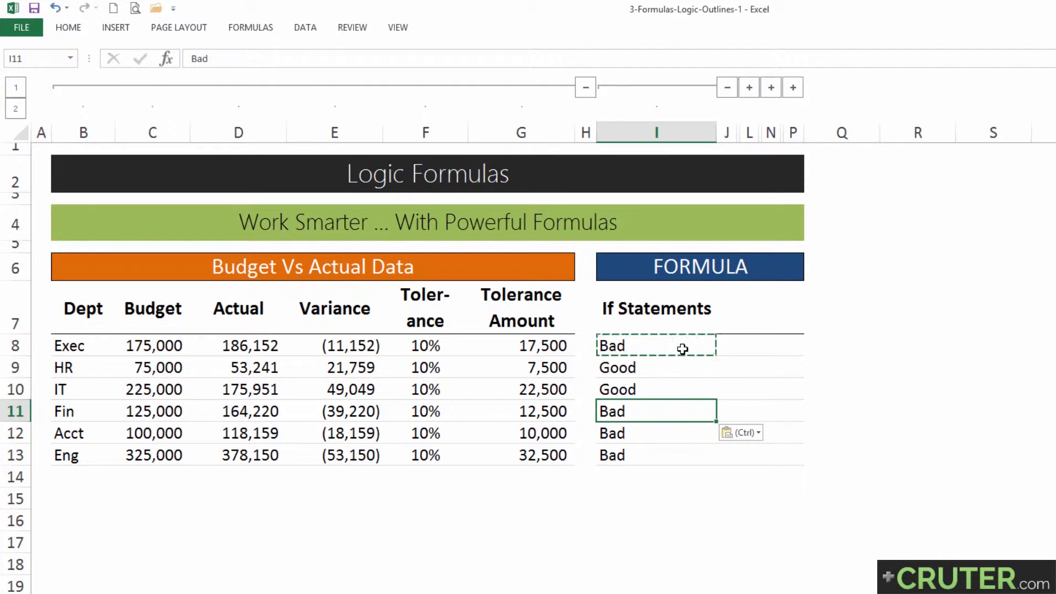
- Set the Exec department's Budget in C8 to 200,000
{"action": "key", "text": "Up"}
{"action": "key", "text": "Up"}
{"action": "key", "text": "Up"}
{"action": "key", "text": "Left"}
{"action": "key", "text": "Left"}
{"action": "key", "text": "Left"}
{"action": "key", "text": "Left"}
{"action": "key", "text": "Left"}
{"action": "key", "text": "Left"}
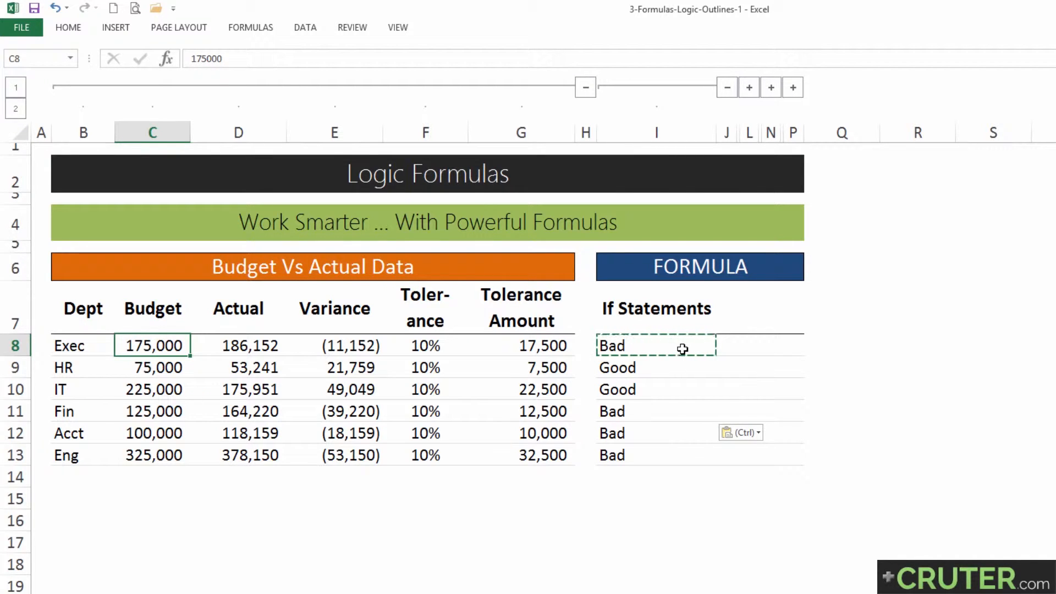
{"action": "key", "text": "F2"}
{"action": "key", "text": "BackSpace"}
{"action": "key", "text": "BackSpace"}
{"action": "key", "text": "BackSpace"}
{"action": "key", "text": "BackSpace"}
{"action": "key", "text": "BackSpace"}
{"action": "key", "text": "BackSpace"}
{"action": "type", "text": "200000"}
{"action": "key", "text": "Return"}
- Set the Exec department's Actual in D8 to 196,000
{"action": "key", "text": "Up"}
{"action": "key", "text": "Right"}
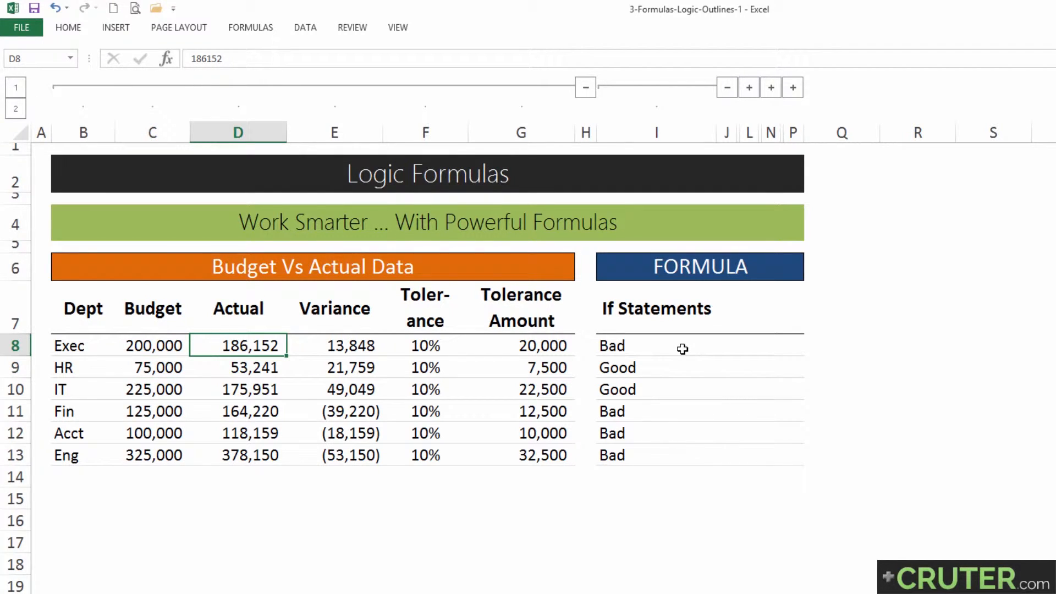
{"action": "type", "text": "196,000"}
{"action": "key", "text": "Return"}
- Copy the IF formula from I12 over the plain-text entries in I8:I11
{"action": "key", "text": "Up"}
{"action": "key", "text": "Right"}
{"action": "key", "text": "Right"}
{"action": "key", "text": "Right"}
{"action": "key", "text": "Right"}
{"action": "key", "text": "Right"}
{"action": "key", "text": "Down"}
{"action": "key", "text": "Down"}
{"action": "key", "text": "Down"}
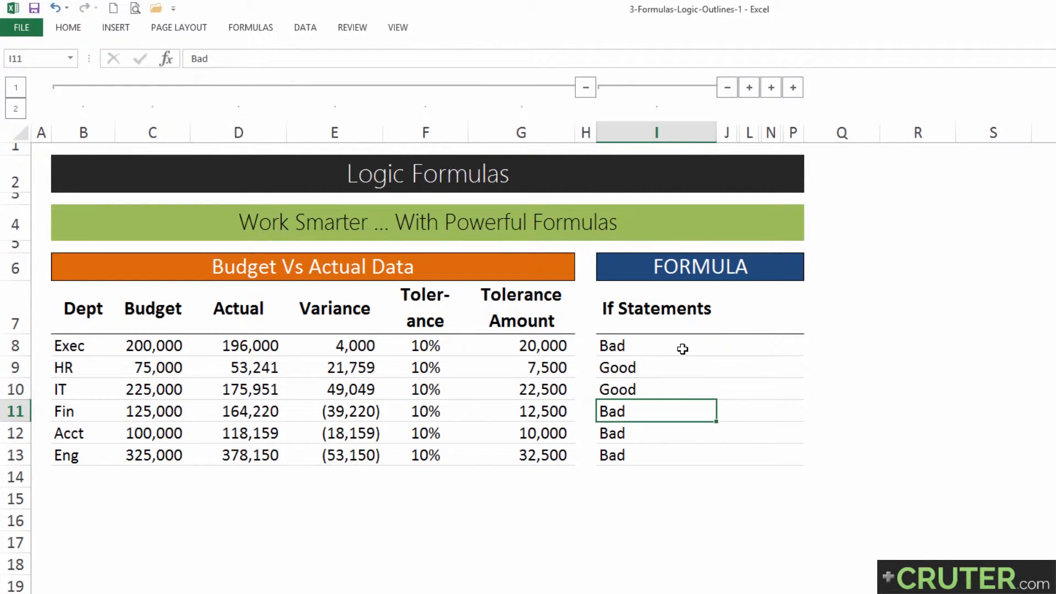
{"action": "key", "text": "Down"}
{"action": "key", "text": "ctrl+c"}
{"action": "key", "text": "Up"}
{"action": "key", "text": "shift+Up"}
{"action": "key", "text": "shift+Up"}
{"action": "key", "text": "shift+Up"}
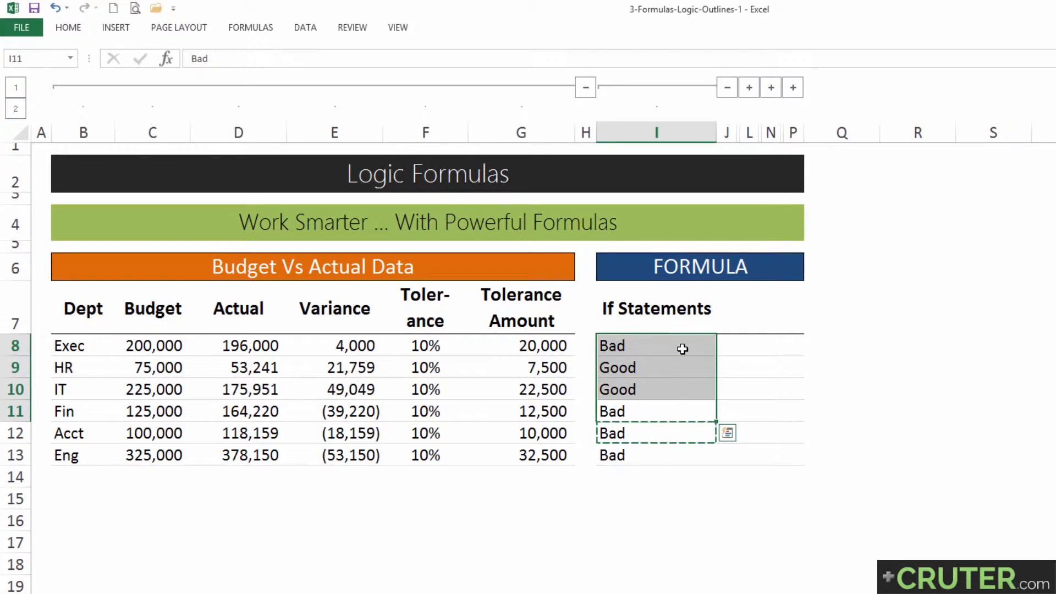
{"action": "key", "text": "ctrl+v"}
{"action": "left_click_drag", "start_coordinate": [625, 343], "coordinate": [623, 385]}
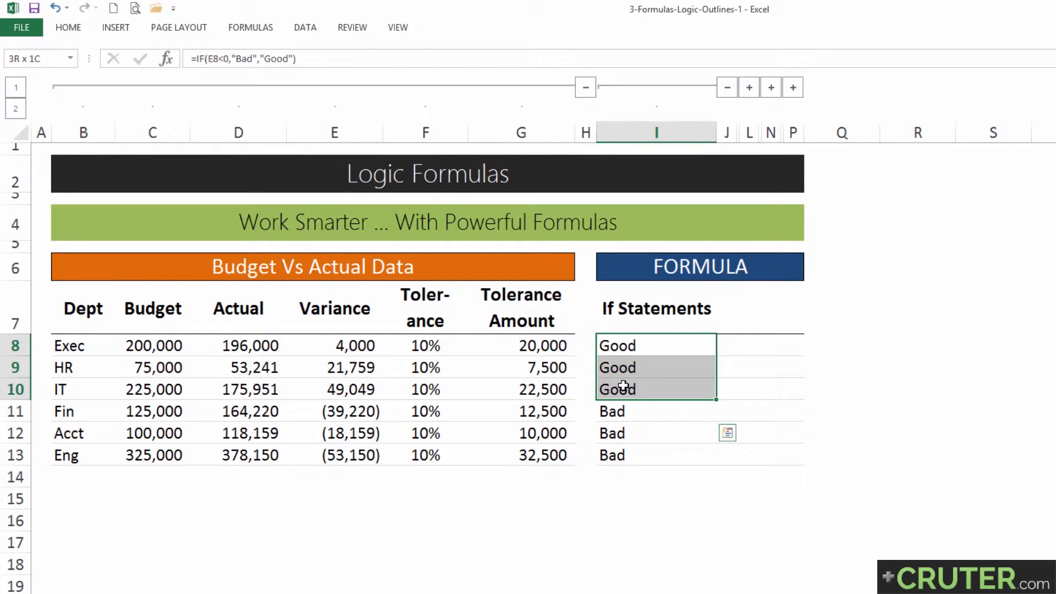
{"action": "left_click", "coordinate": [628, 350]}
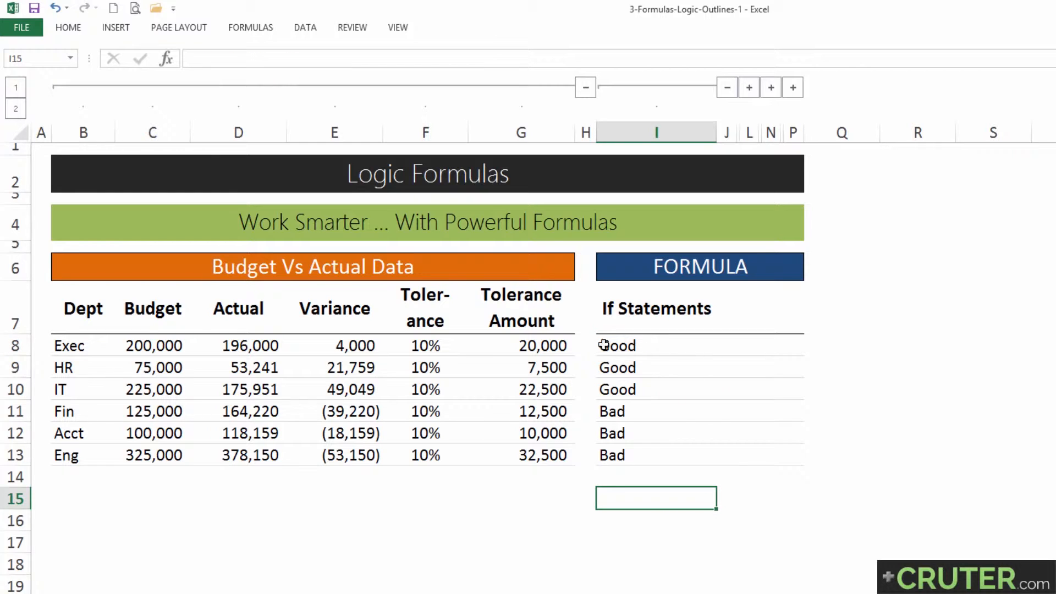
- Set the Exec department's Actual to 210,000 and select its If Statements result in I8
{"action": "left_click", "coordinate": [163, 347]}
{"action": "left_click", "coordinate": [257, 350]}
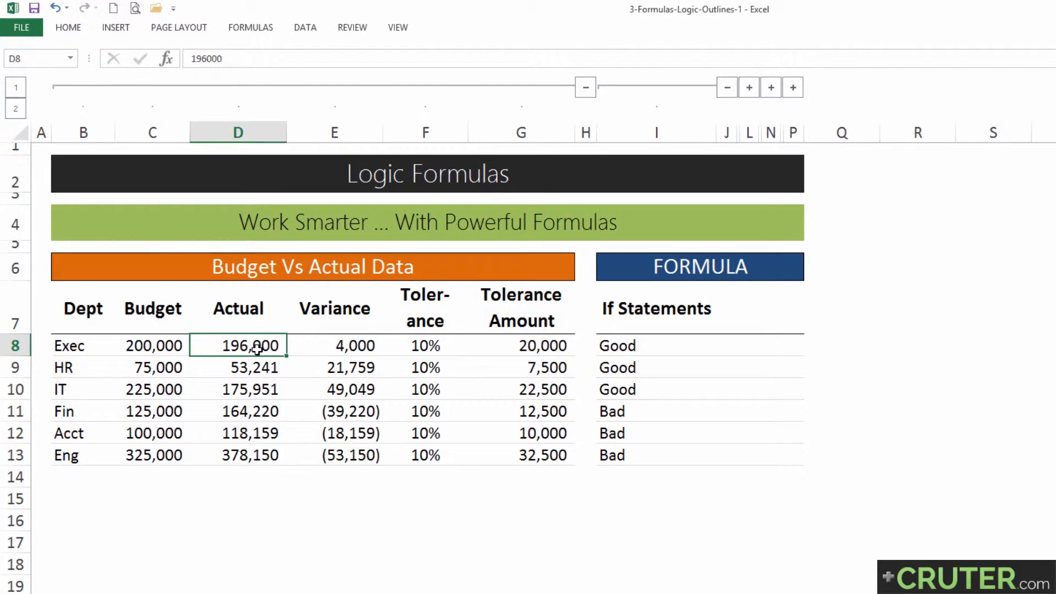
{"action": "double_click", "coordinate": [257, 350]}
{"action": "key", "text": "BackSpace"}
{"action": "key", "text": "BackSpace"}
{"action": "key", "text": "BackSpace"}
{"action": "key", "text": "BackSpace"}
{"action": "key", "text": "BackSpace"}
{"action": "key", "text": "BackSpace"}
{"action": "type", "text": "210000"}
{"action": "key", "text": "Tab"}
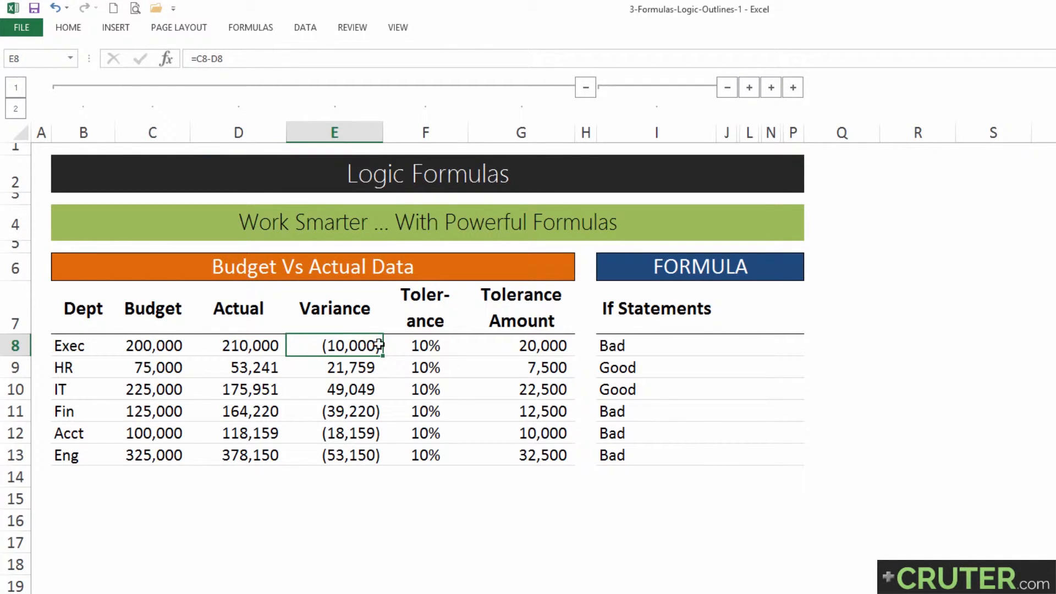
{"action": "left_click", "coordinate": [627, 346]}
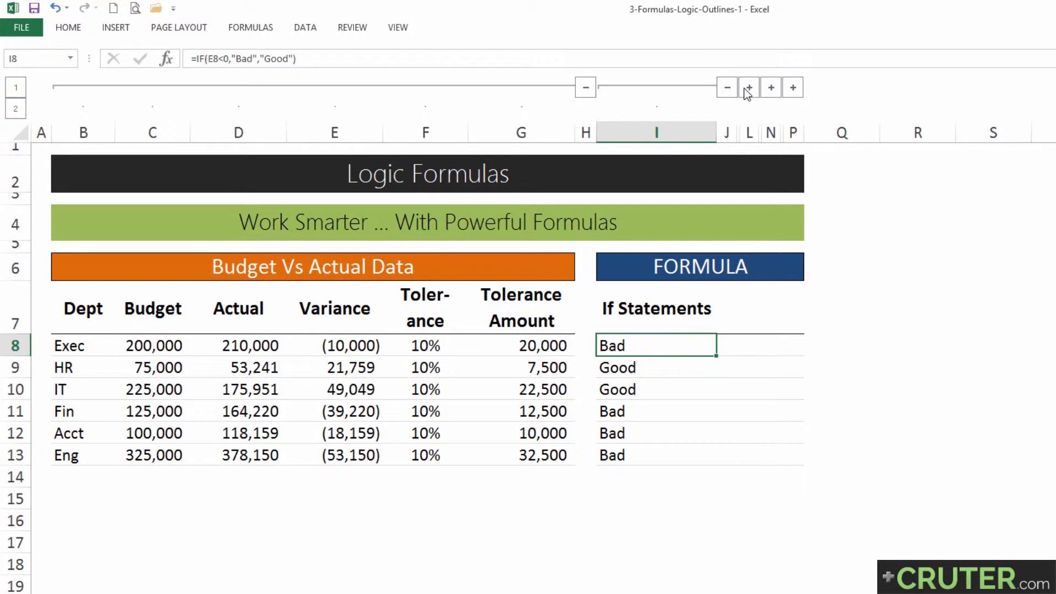
- Expand the collapsed outline group for column K, Multiple Criteria If Statements (AND), and select cell K8
{"action": "left_click", "coordinate": [749, 88]}
{"action": "left_click", "coordinate": [802, 306]}
{"action": "left_click", "coordinate": [799, 344]}
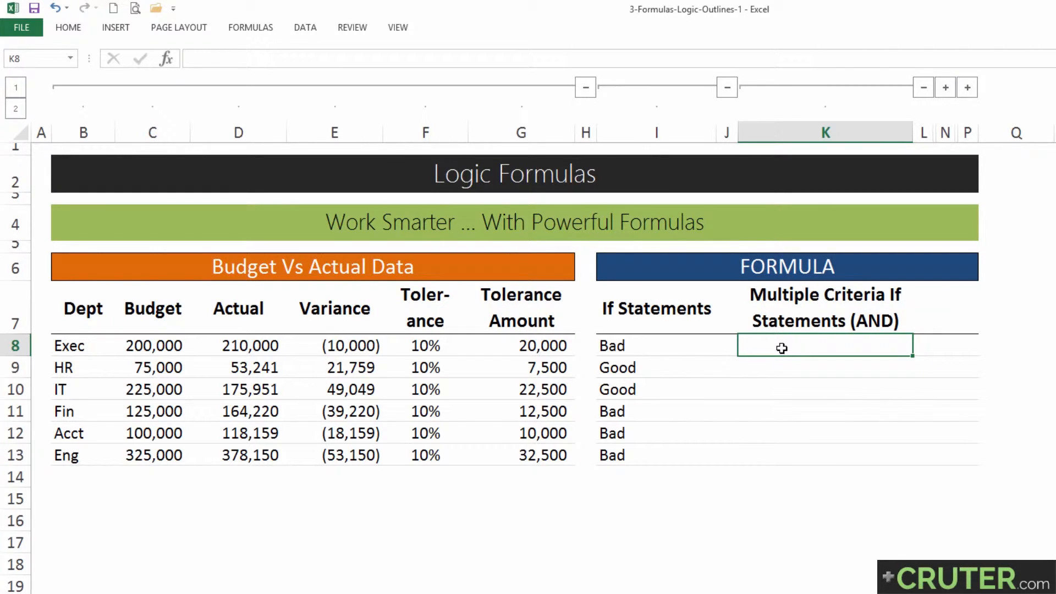
- Enter the formula =AND(E8<0,ABS(E8)>G8) in K8 to test the Exec department's variance against its tolerance amount
{"action": "type", "text": "=and("}
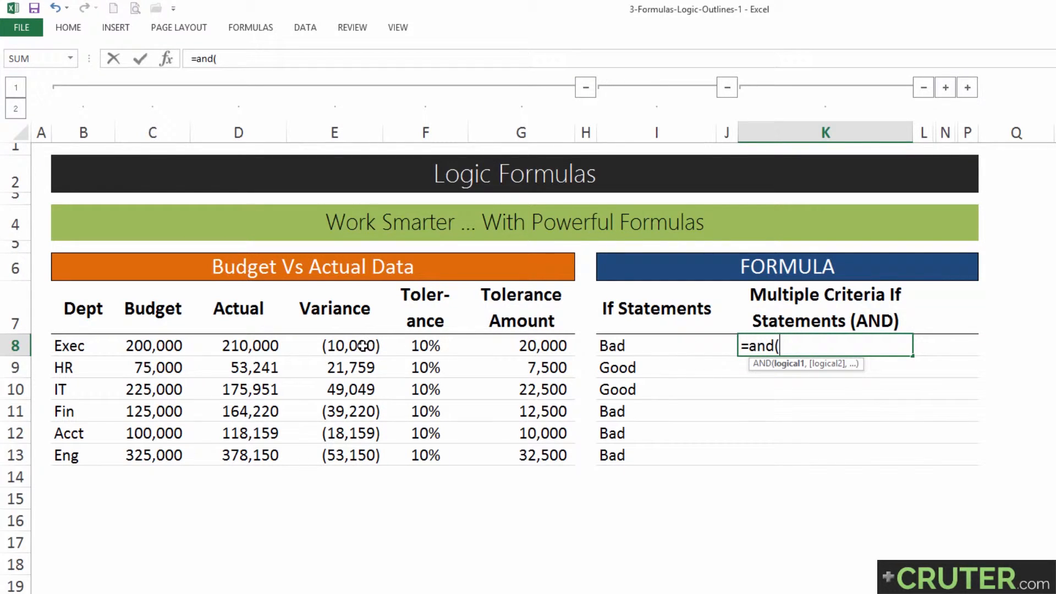
{"action": "left_click", "coordinate": [362, 346]}
{"action": "type", "text": "<0,"}
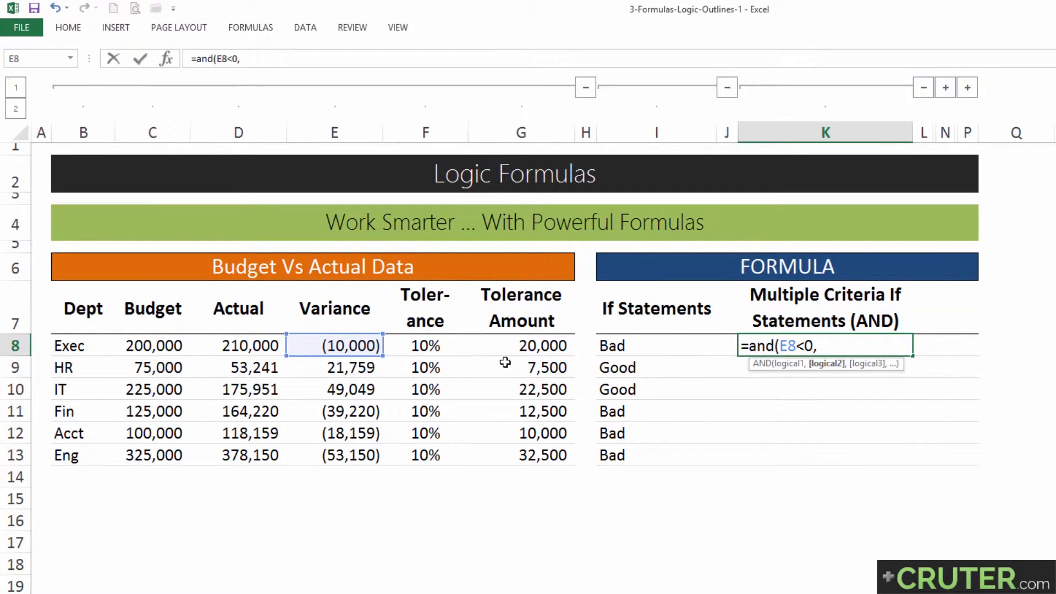
{"action": "type", "text": "abs("}
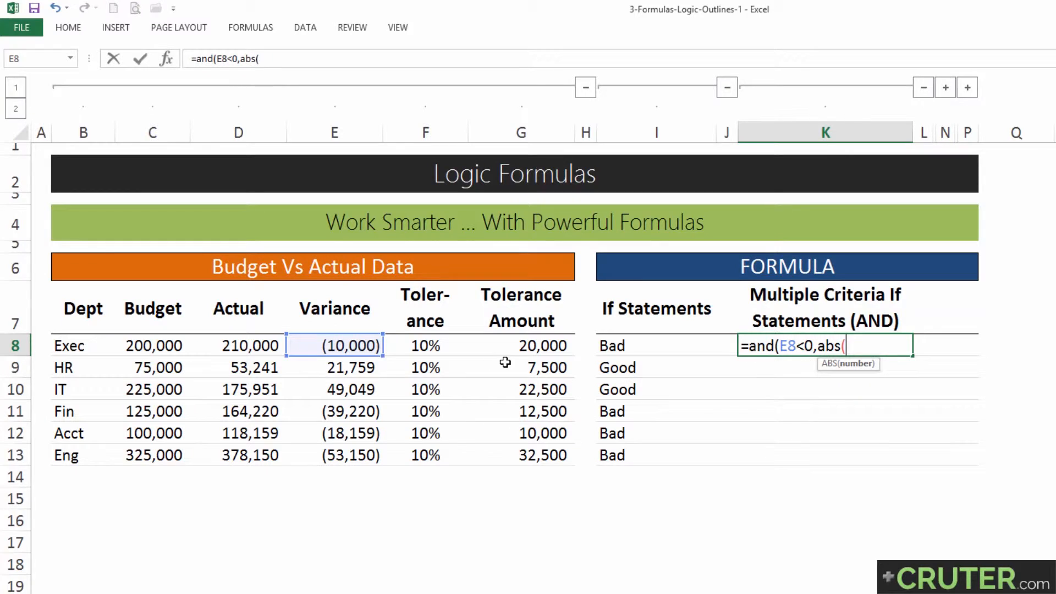
{"action": "left_click", "coordinate": [352, 345]}
{"action": "type", "text": ")"}
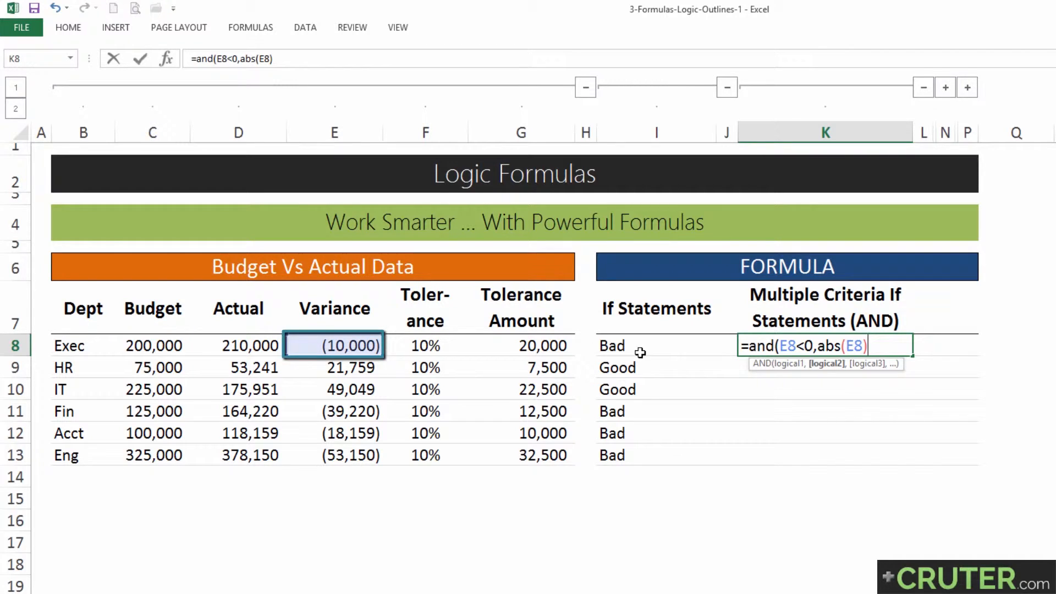
{"action": "type", "text": ">"}
{"action": "left_click", "coordinate": [500, 347]}
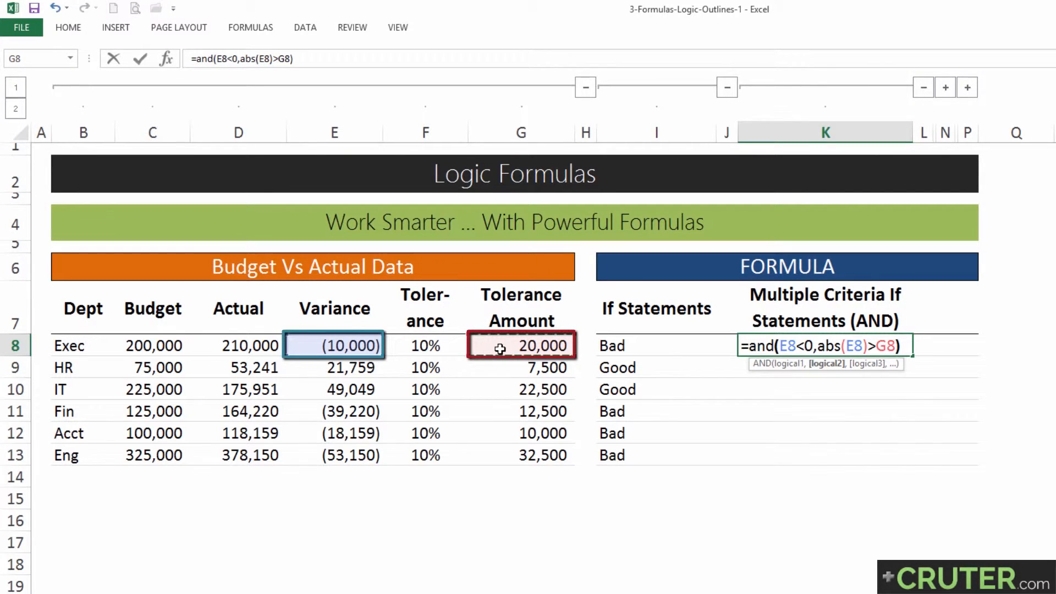
{"action": "key", "text": "Return"}
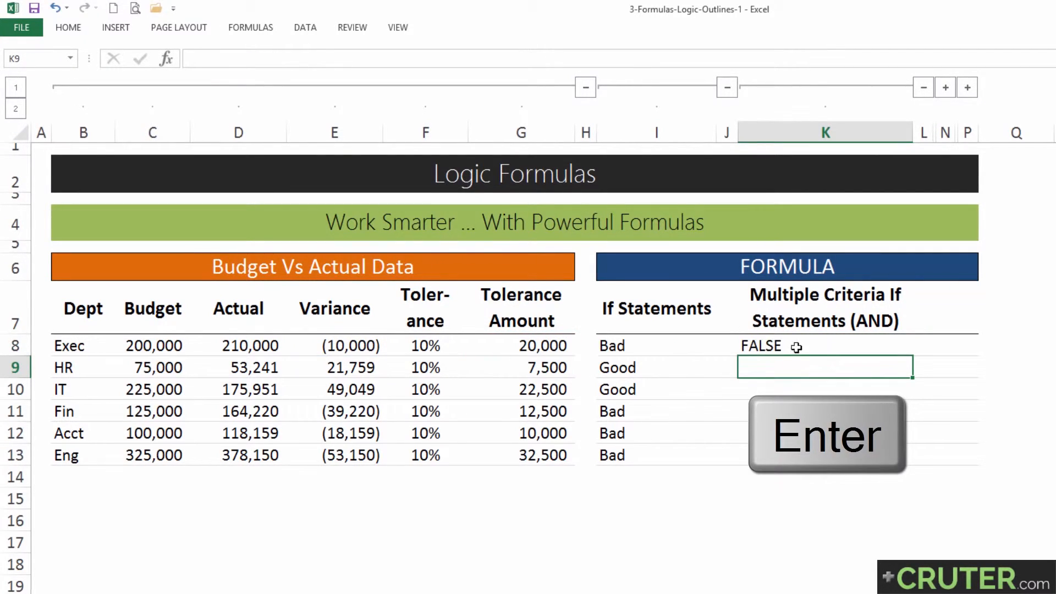
- Check the Exec variance and tolerance amount, and fill the AND formula from K8 down through K13
{"action": "left_click", "coordinate": [797, 347]}
{"action": "left_click", "coordinate": [320, 341]}
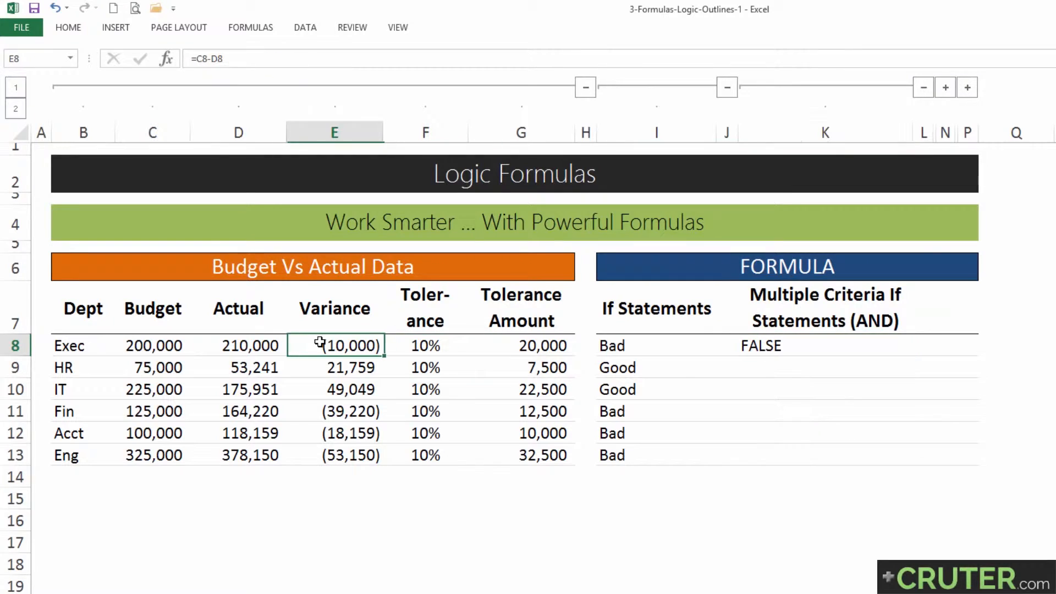
{"action": "left_click", "coordinate": [511, 350]}
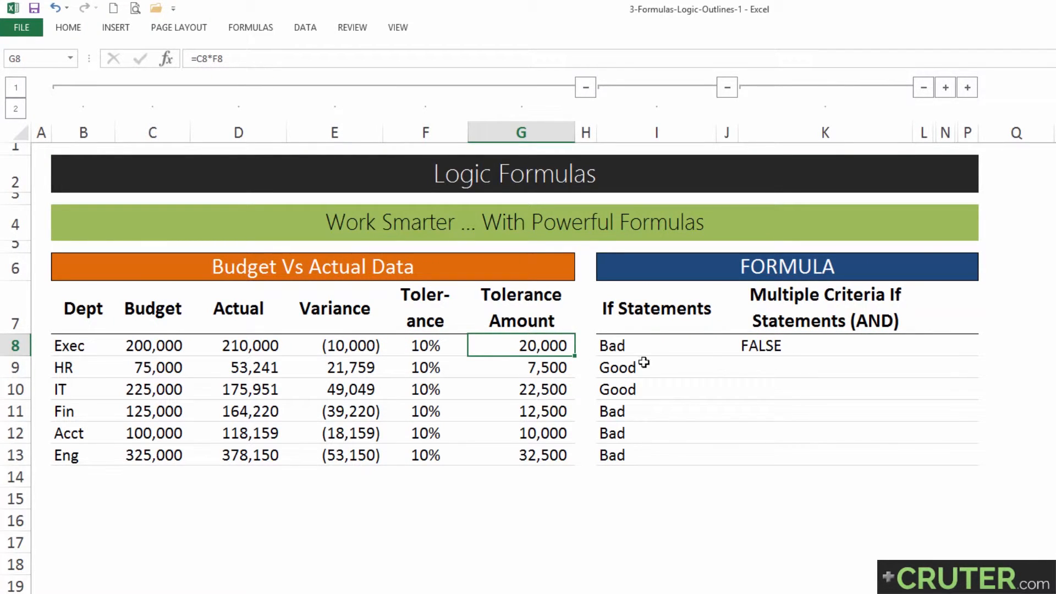
{"action": "left_click", "coordinate": [762, 355]}
{"action": "left_click_drag", "start_coordinate": [914, 355], "coordinate": [914, 463]}
- Compare the AND results for Fin, Acct and Eng with their variances and tolerance amounts in rows 11 to 13
{"action": "left_click_drag", "start_coordinate": [781, 406], "coordinate": [790, 451]}
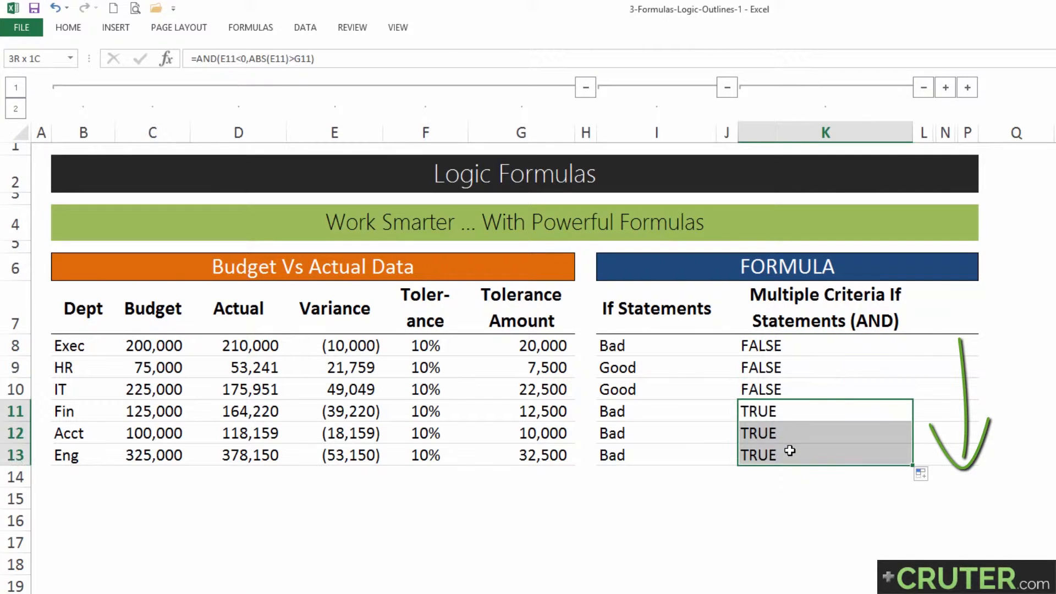
{"action": "left_click", "coordinate": [532, 418]}
{"action": "left_click_drag", "start_coordinate": [530, 427], "coordinate": [366, 456]}
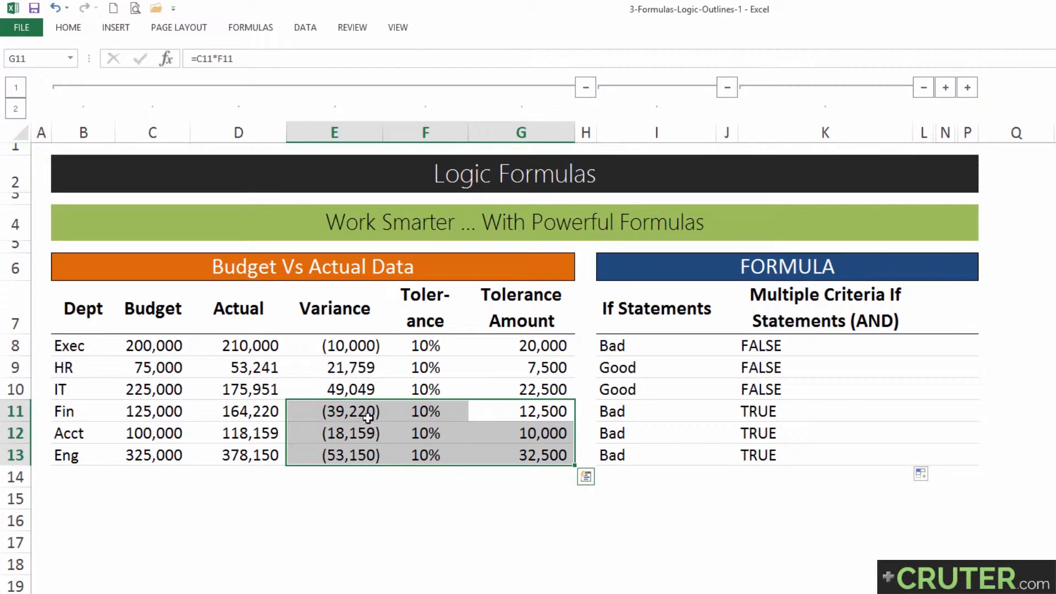
{"action": "left_click_drag", "start_coordinate": [366, 410], "coordinate": [369, 455]}
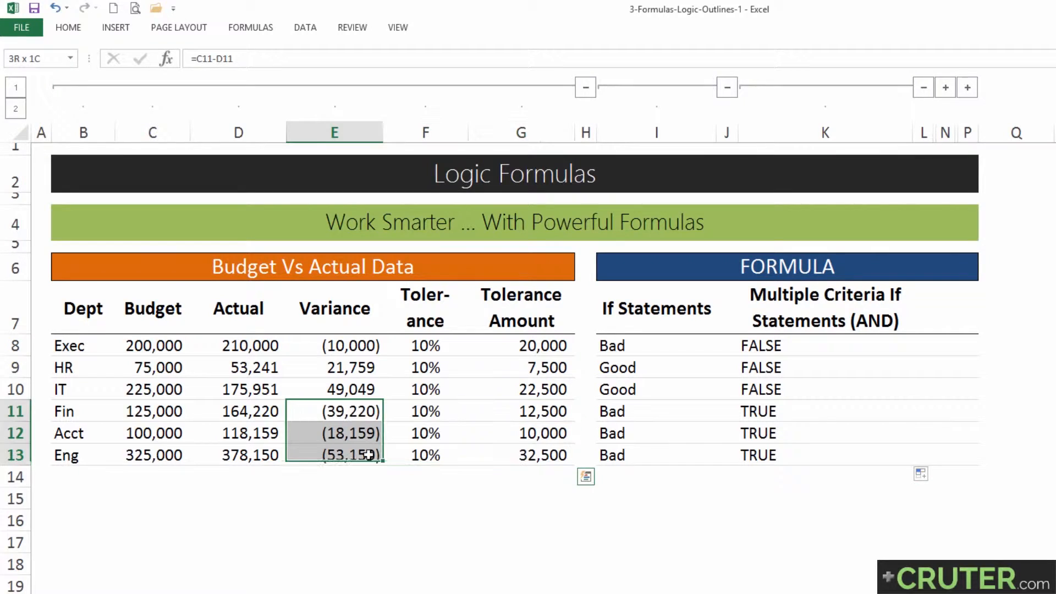
{"action": "left_click", "coordinate": [530, 410]}
{"action": "left_click_drag", "start_coordinate": [548, 468], "coordinate": [553, 456]}
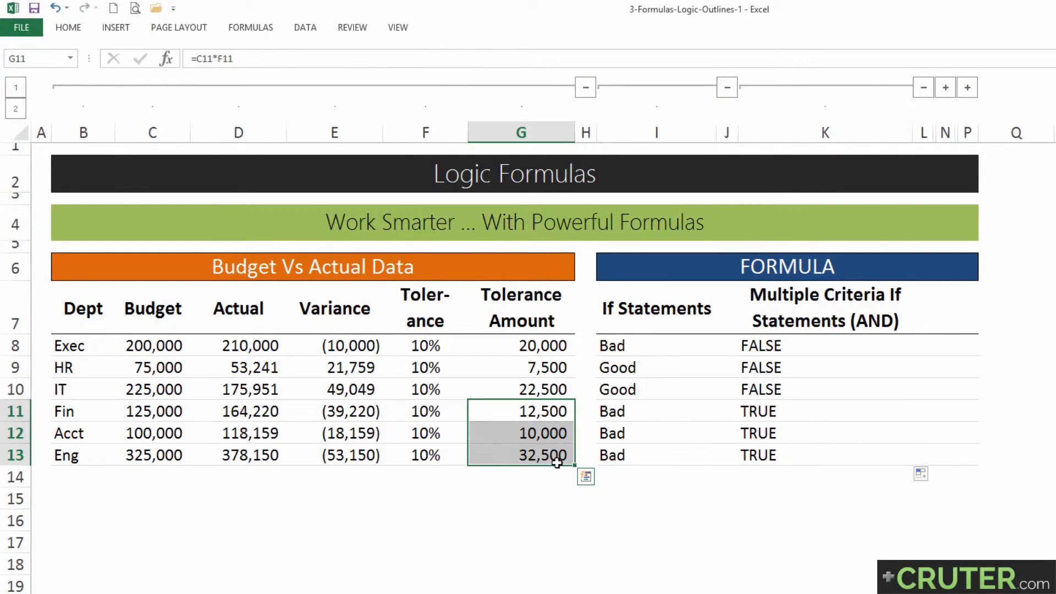
- Clear the copied AND formulas from K9:K13, keeping the one in K8
{"action": "left_click", "coordinate": [793, 352]}
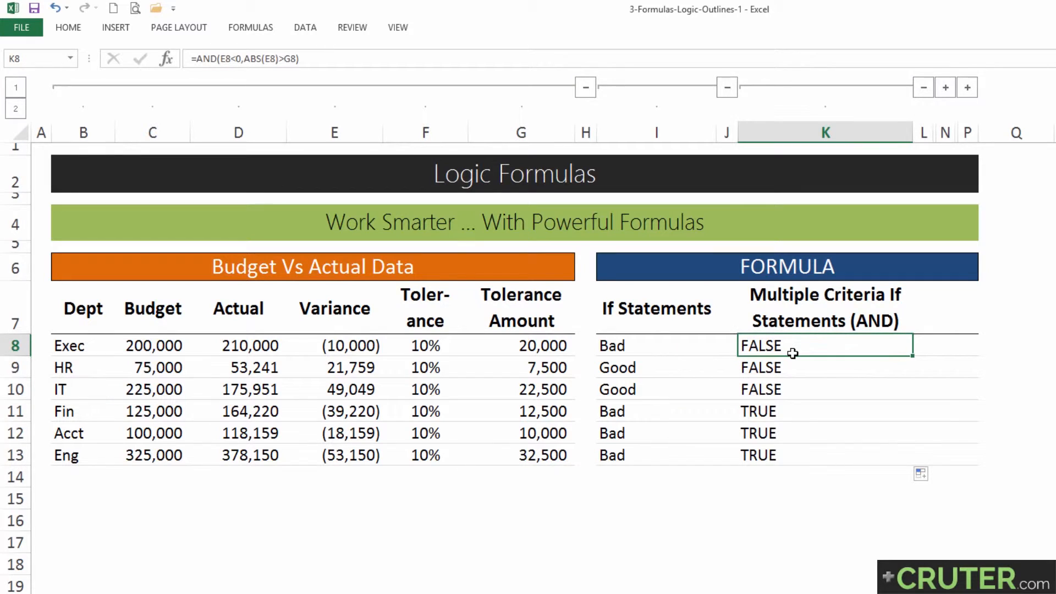
{"action": "key", "text": "Down"}
{"action": "key", "text": "ctrl+shift+Down"}
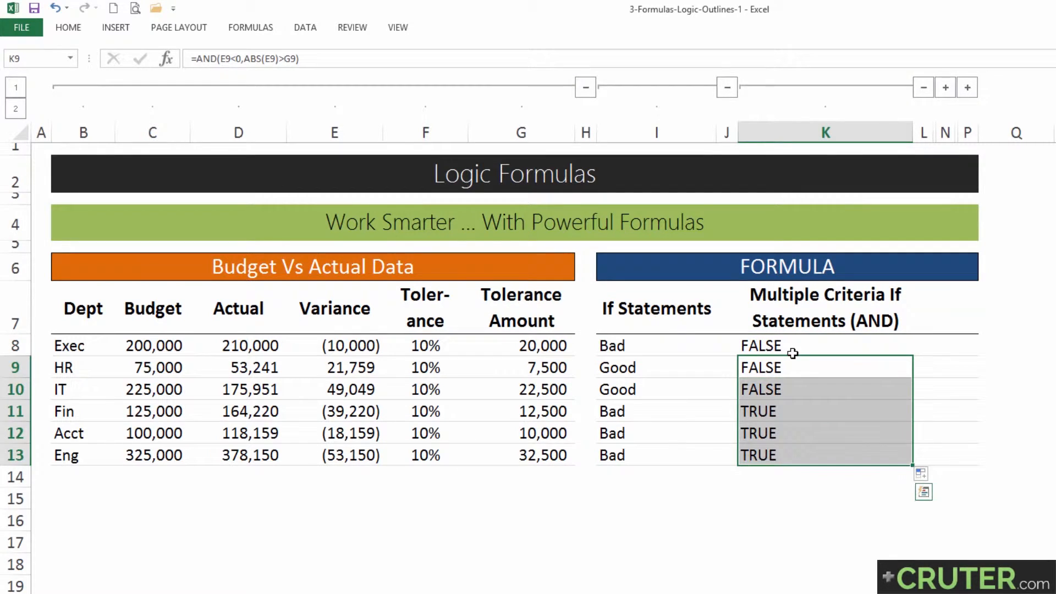
{"action": "key", "text": "Delete"}
- Enter the formula =IF(K8,"Very Bad","Ok") in K9, using the AND result in K8 as its logical test
{"action": "left_click", "coordinate": [793, 352]}
{"action": "key", "text": "Down"}
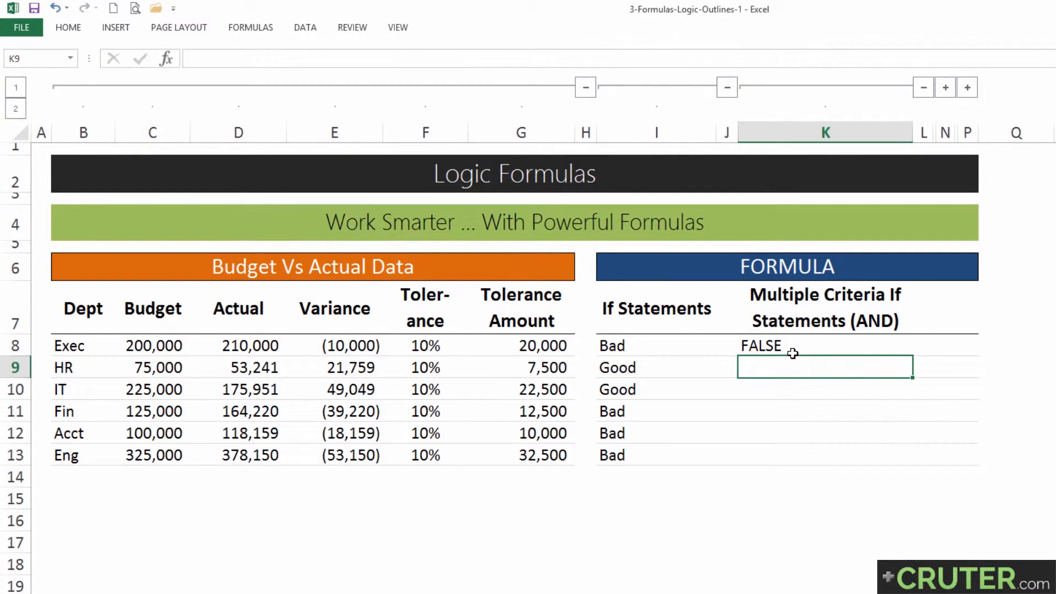
{"action": "type", "text": "="}
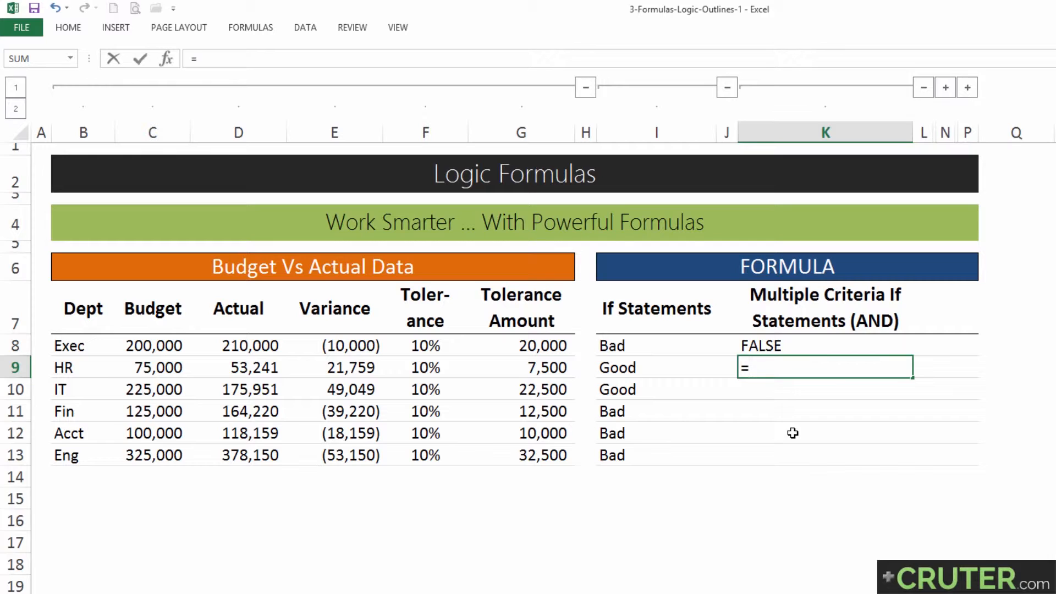
{"action": "type", "text": "if("}
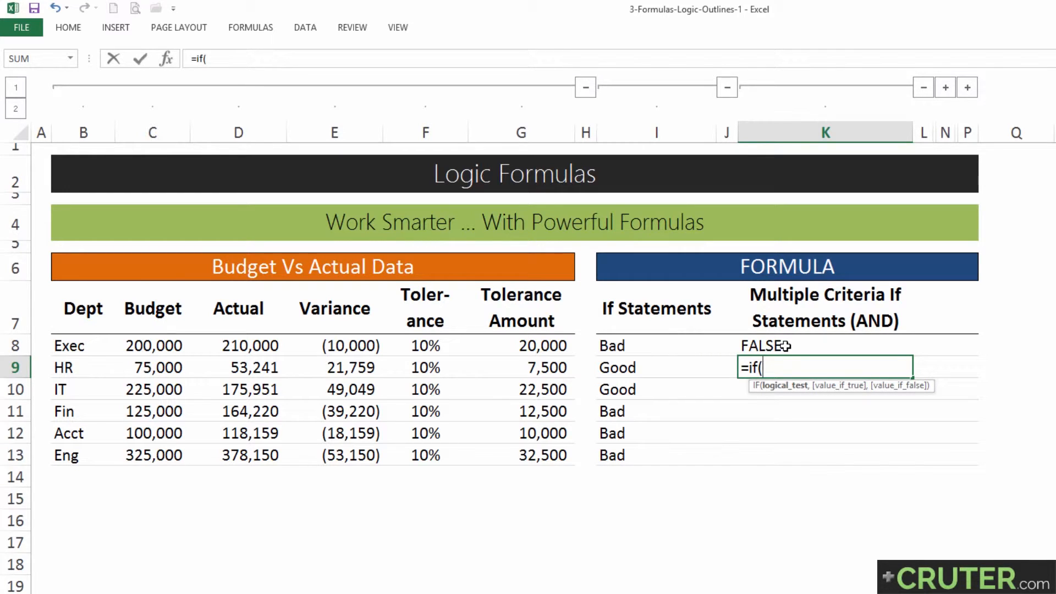
{"action": "left_click", "coordinate": [786, 345]}
{"action": "type", "text": ","}
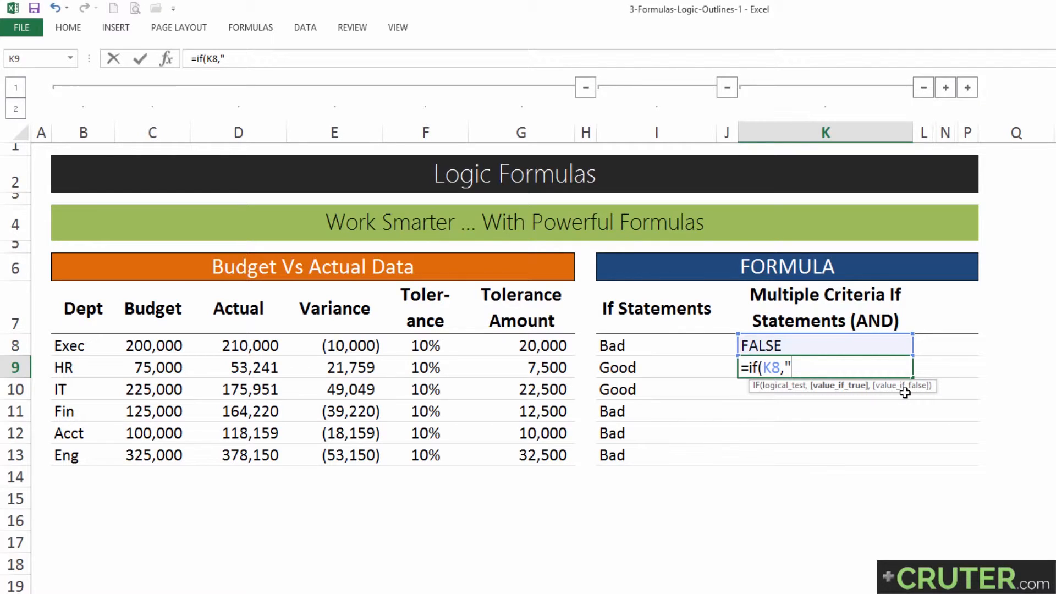
{"action": "type", "text": "Very Bad\","}
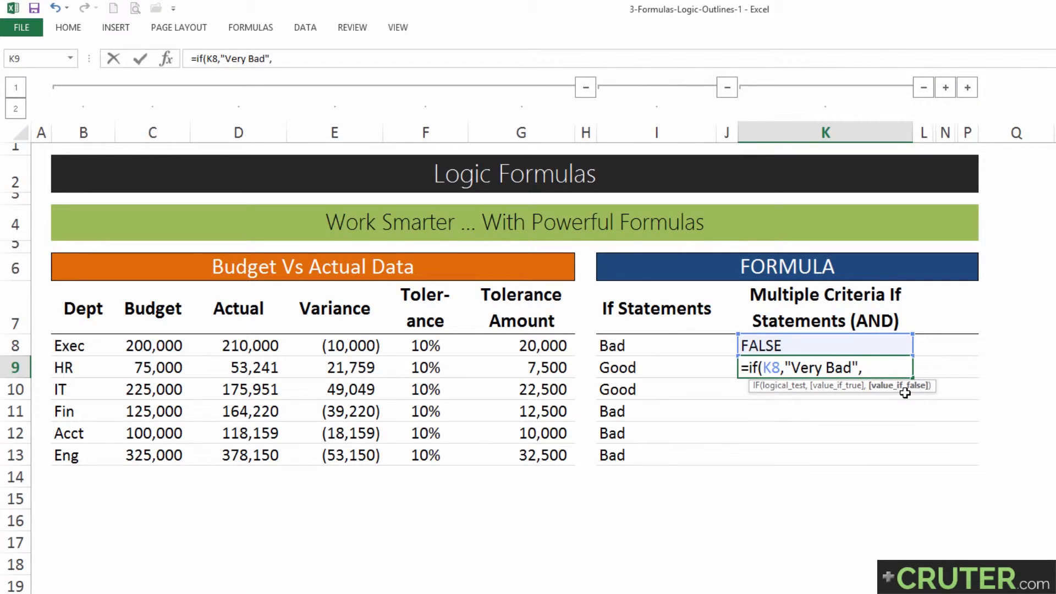
{"action": "type", "text": "\"Ok\")"}
{"action": "key", "text": "Return"}
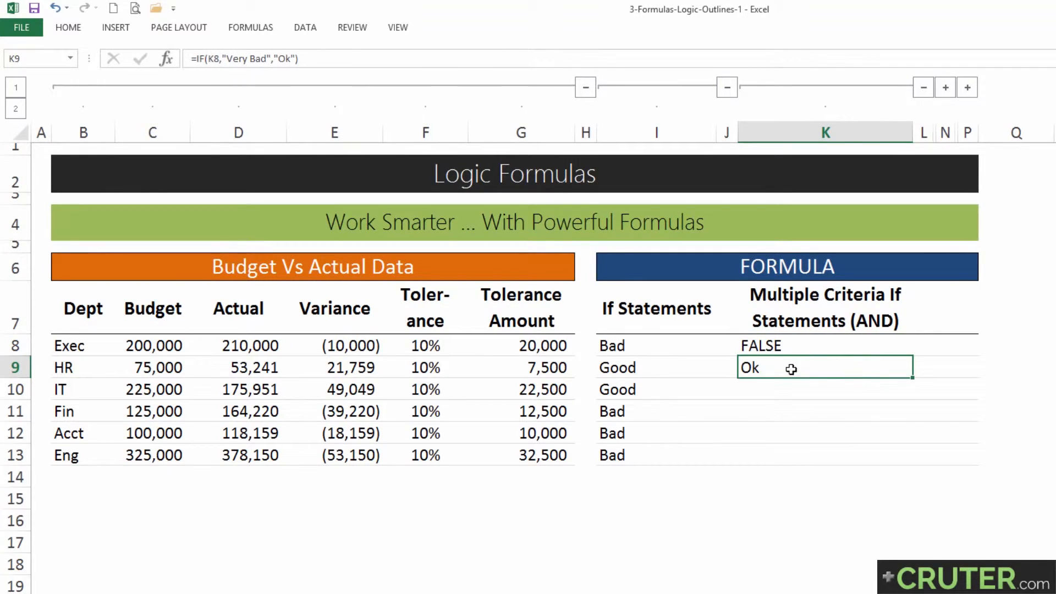
- Replace the K8 reference in K9's IF formula with the expression AND(E8<0,ABS(E8)>G8) copied from K8
{"action": "left_click", "coordinate": [784, 346]}
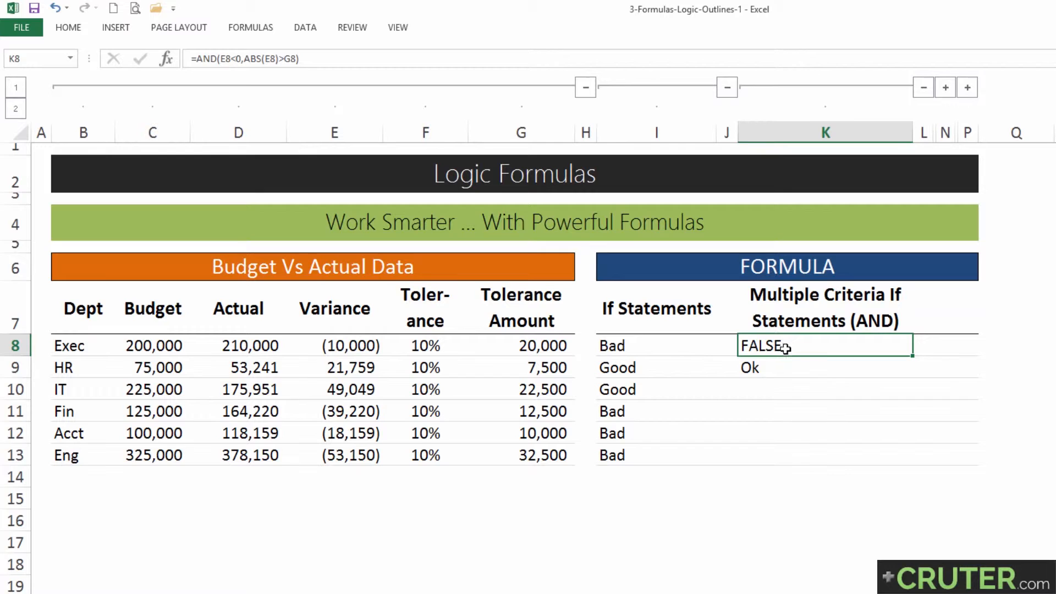
{"action": "key", "text": "F2"}
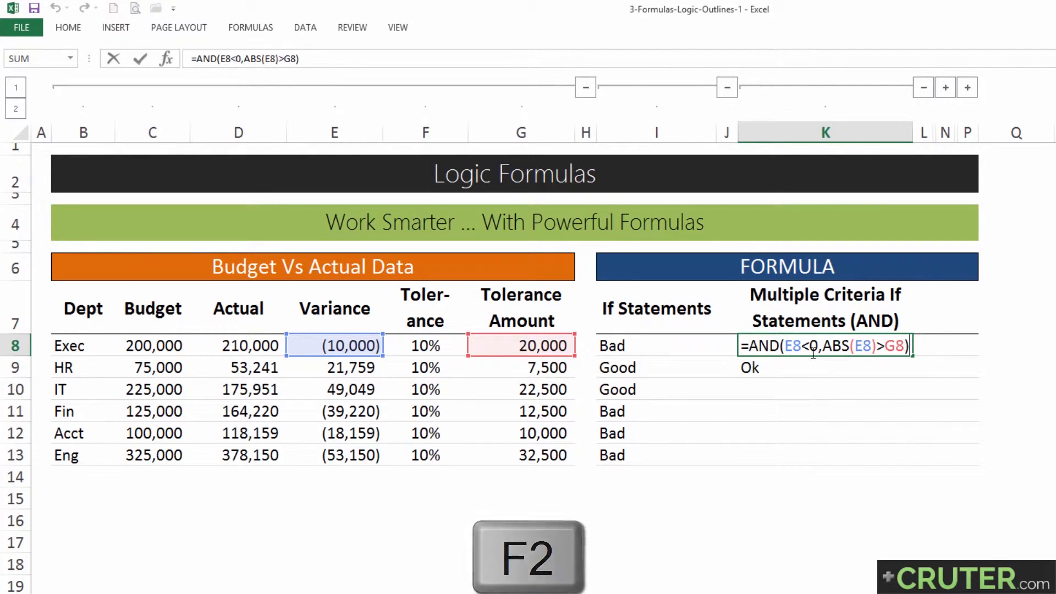
{"action": "key", "text": "Return"}
{"action": "key", "text": "F2"}
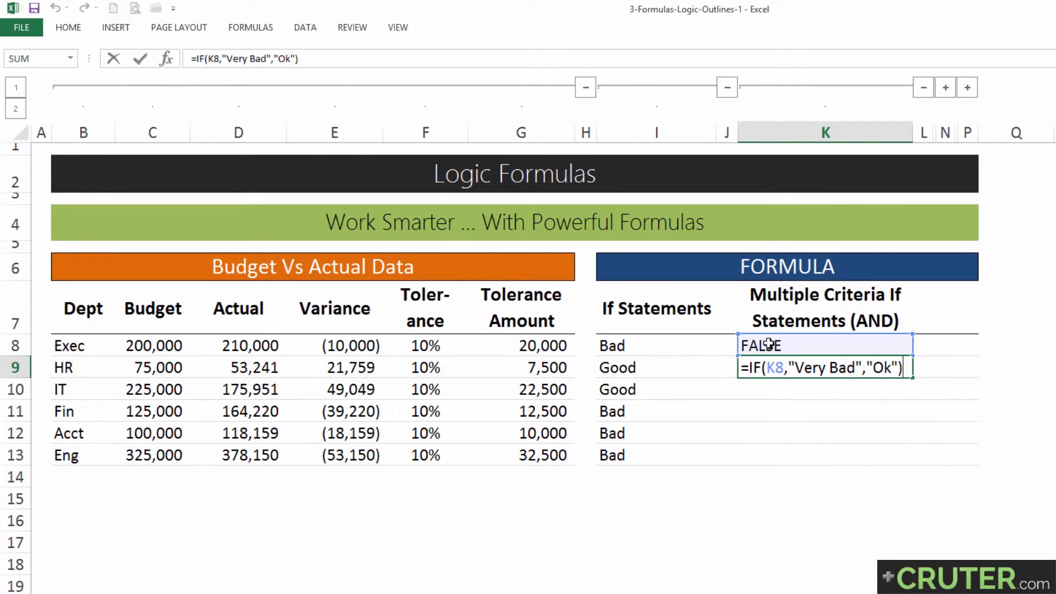
{"action": "left_click", "coordinate": [792, 346]}
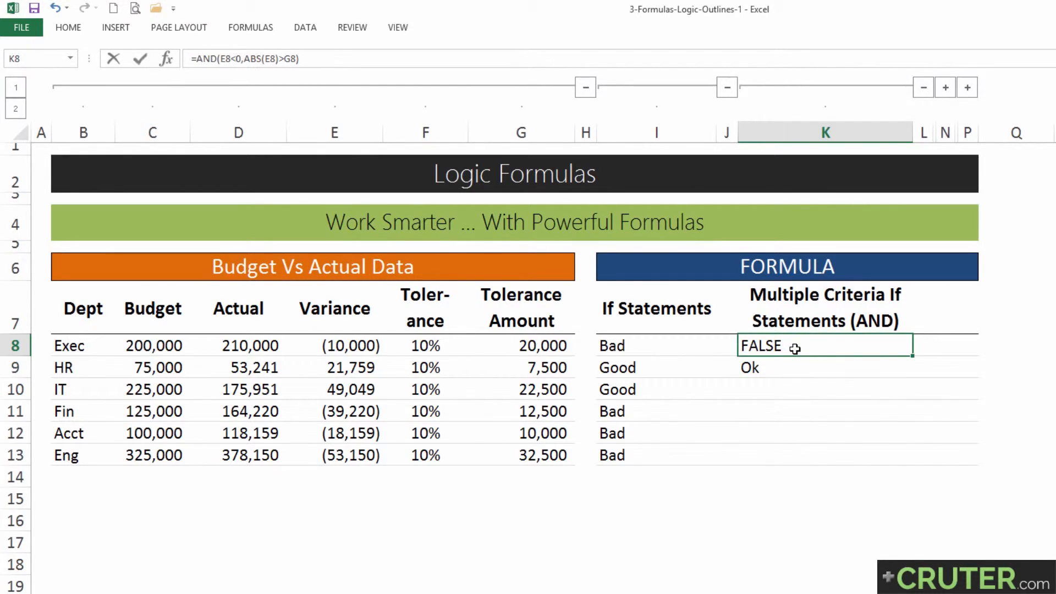
{"action": "key", "text": "F2"}
{"action": "key", "text": "shift+Home"}
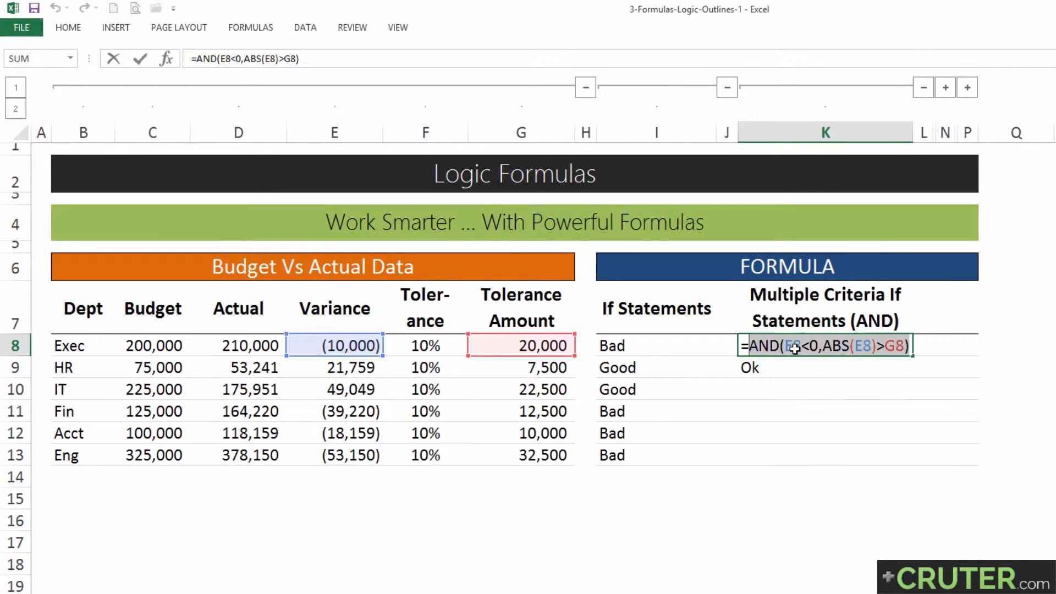
{"action": "key", "text": "ctrl+c"}
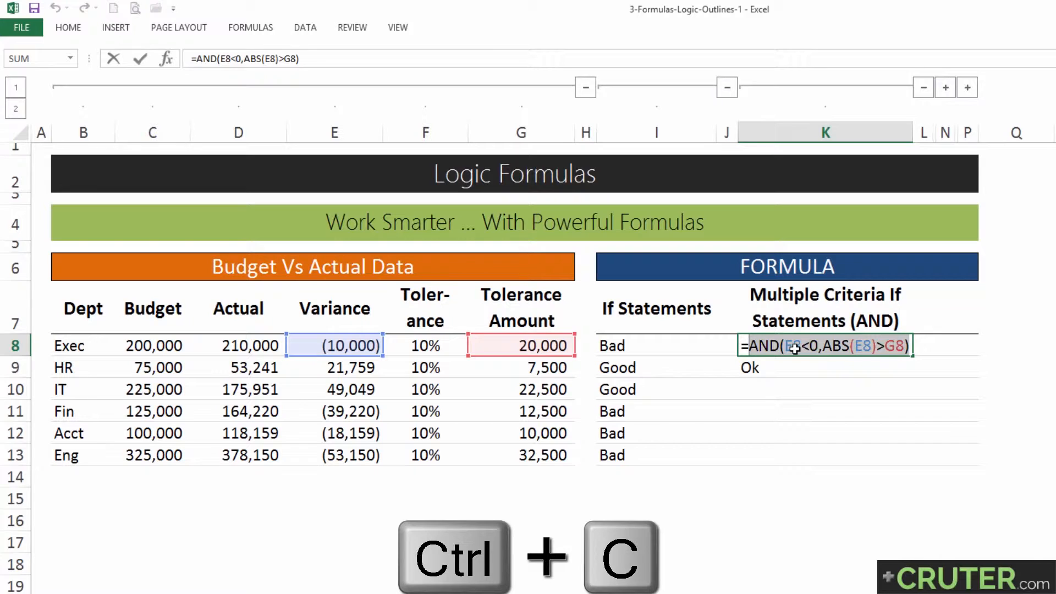
{"action": "key", "text": "Return"}
{"action": "key", "text": "F2"}
{"action": "left_click_drag", "start_coordinate": [785, 369], "coordinate": [771, 369]}
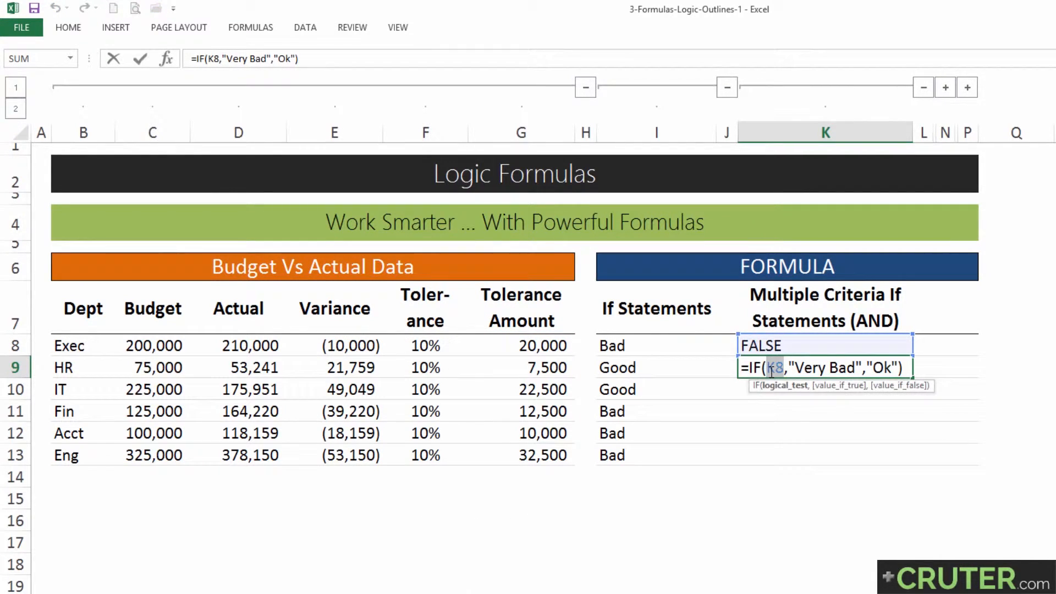
{"action": "key", "text": "ctrl+v"}
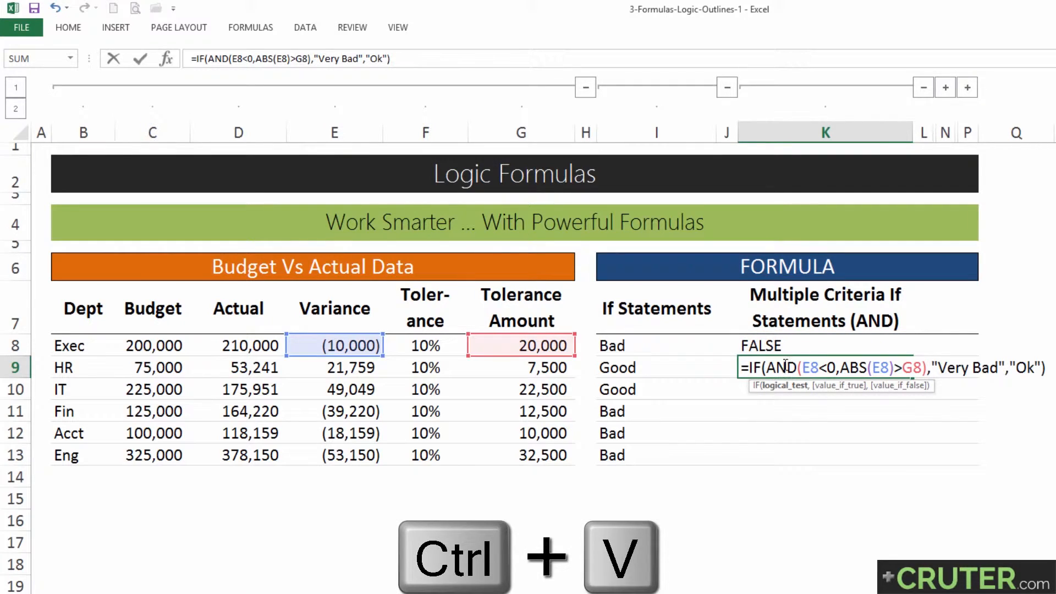
{"action": "key", "text": "Return"}
- Replace the AND formula in K8 with K9's full formula text, =IF(AND(E8<0,ABS(E8)>G8),"Very Bad","Ok")
{"action": "left_click", "coordinate": [787, 353]}
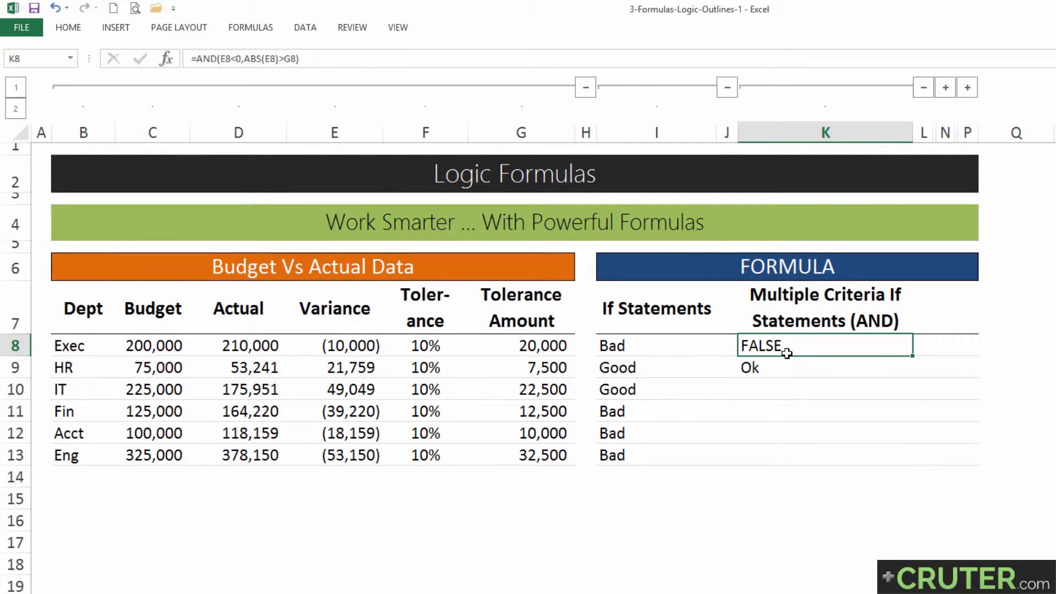
{"action": "key", "text": "Delete"}
{"action": "key", "text": "Down"}
{"action": "key", "text": "F2"}
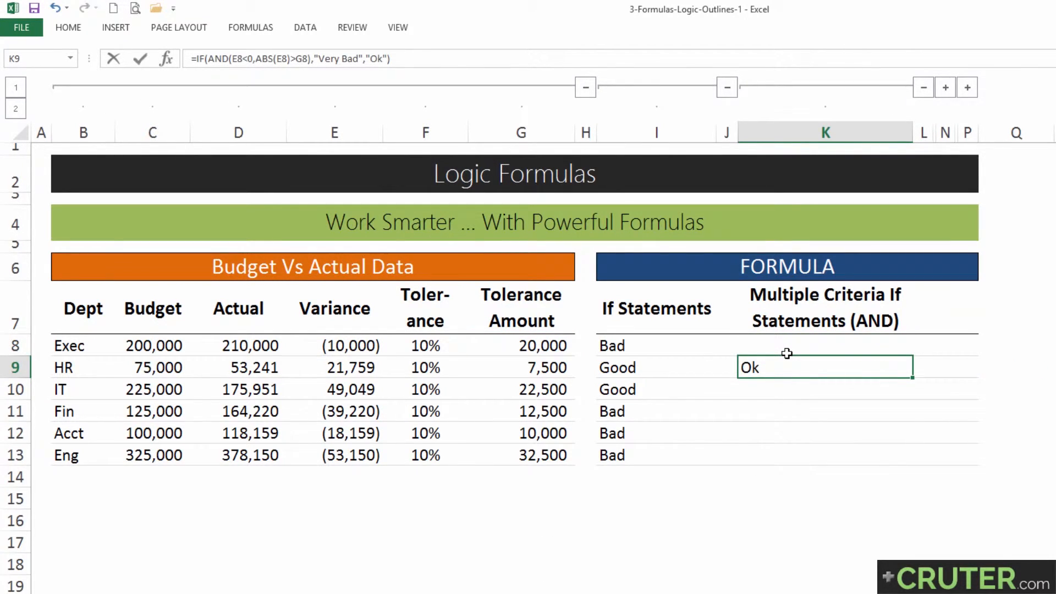
{"action": "key", "text": "shift+Home"}
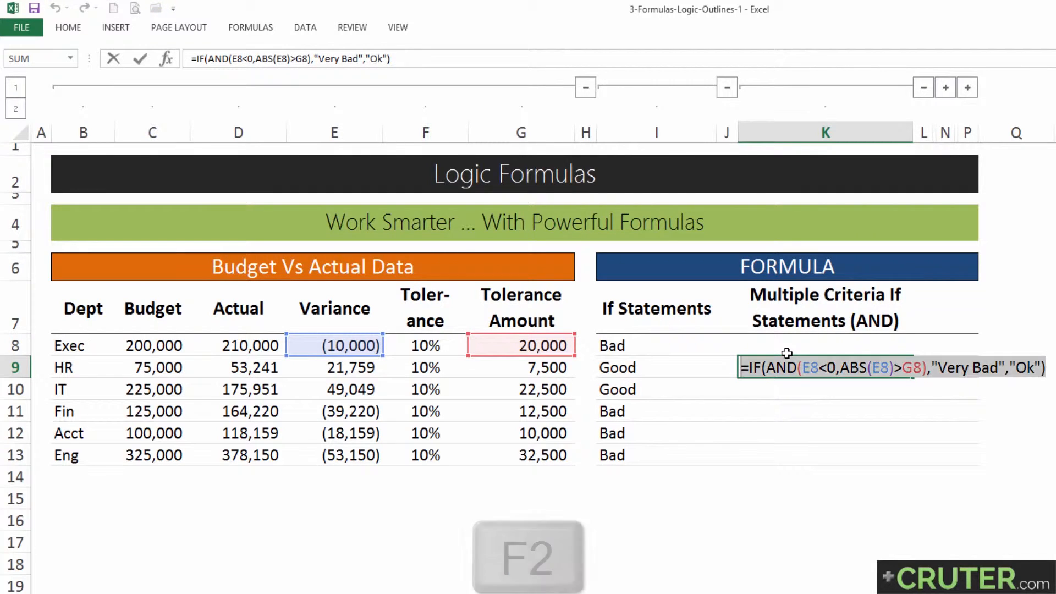
{"action": "key", "text": "ctrl+c"}
{"action": "key", "text": "Escape"}
{"action": "key", "text": "Up"}
{"action": "key", "text": "F2"}
{"action": "key", "text": "ctrl+v"}
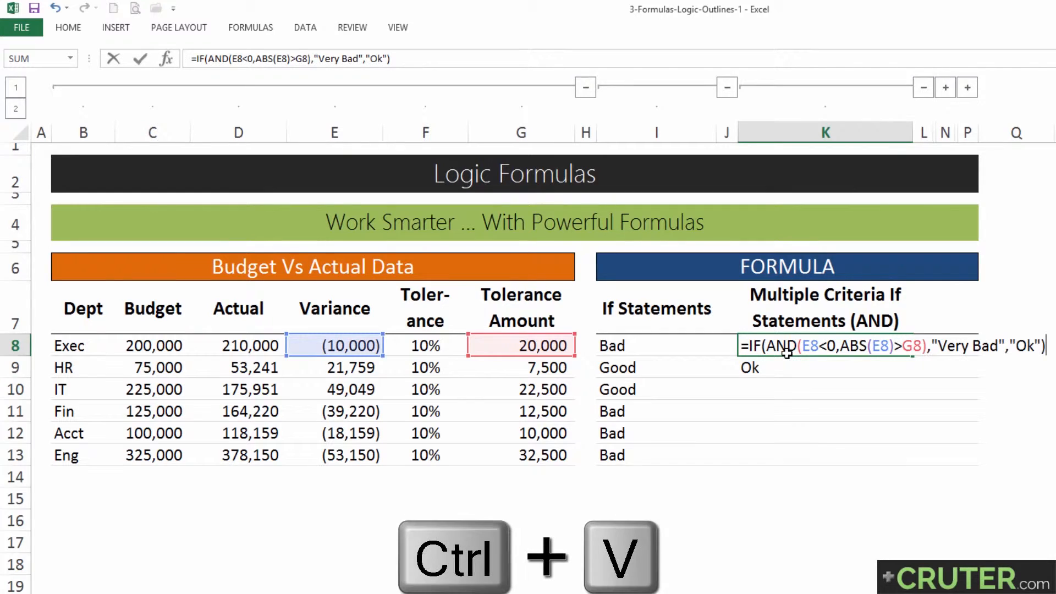
{"action": "key", "text": "Return"}
- Clear K9 and fill the combined IF and AND formula from K8 down through K13
{"action": "key", "text": "Delete"}
{"action": "key", "text": "Up"}
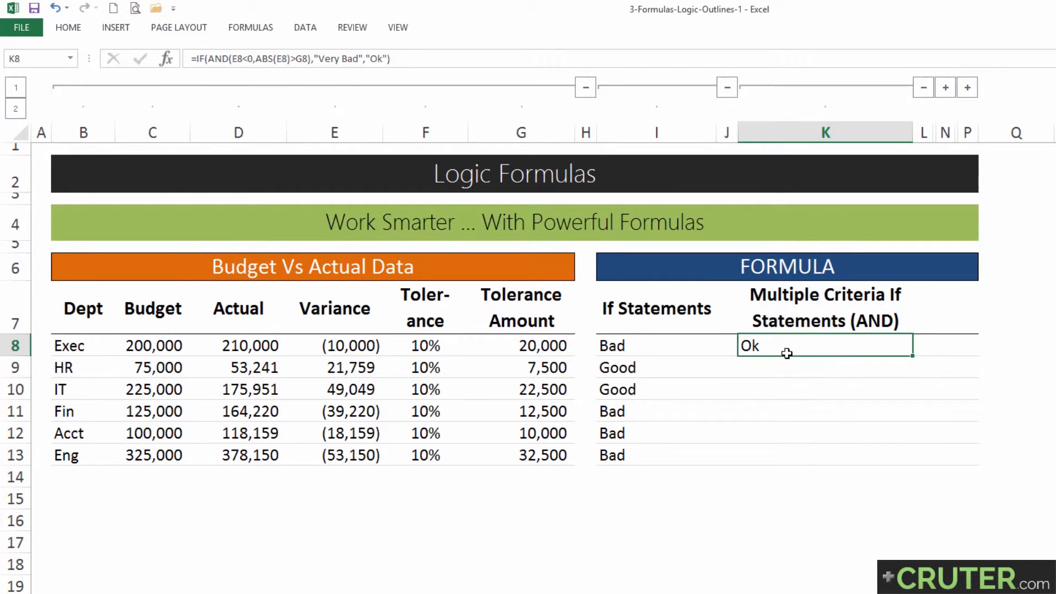
{"action": "left_click_drag", "start_coordinate": [913, 354], "coordinate": [914, 461]}
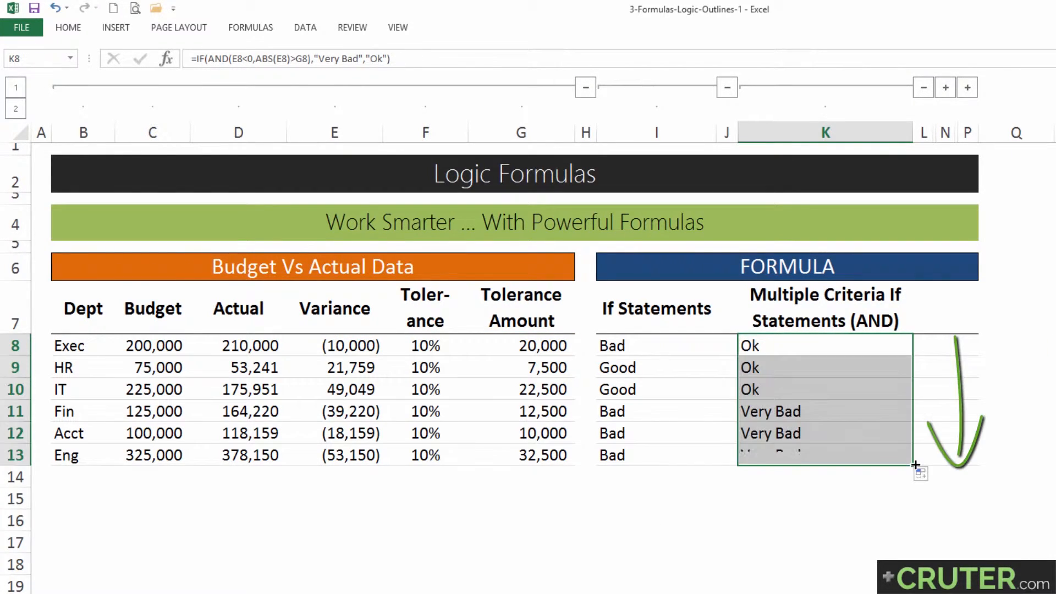
{"action": "left_click_drag", "start_coordinate": [788, 343], "coordinate": [798, 389]}
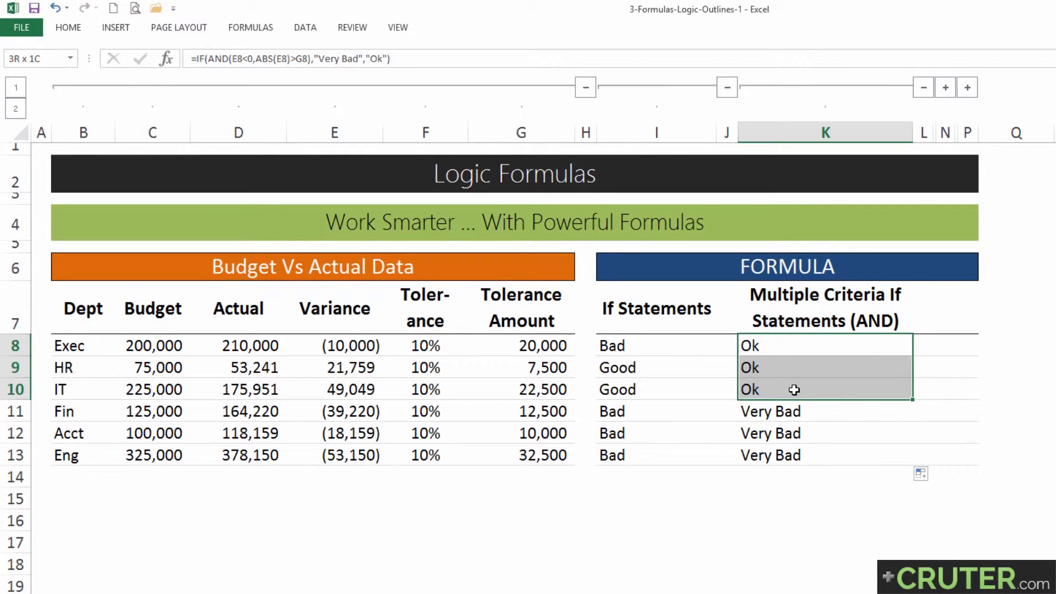
{"action": "left_click_drag", "start_coordinate": [775, 349], "coordinate": [798, 455]}
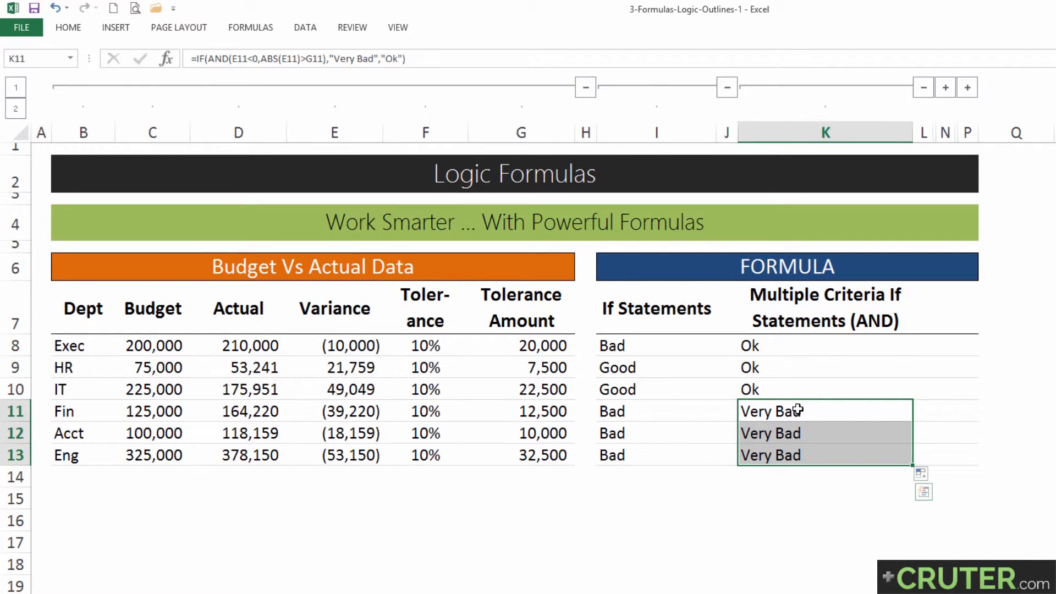
{"action": "left_click", "coordinate": [781, 348]}
- Expand the collapsed column group holding the Multiple Criteria If Statements (OR) column and enter the test formula =OR(1=1,1=0) in M8
{"action": "left_click", "coordinate": [952, 91]}
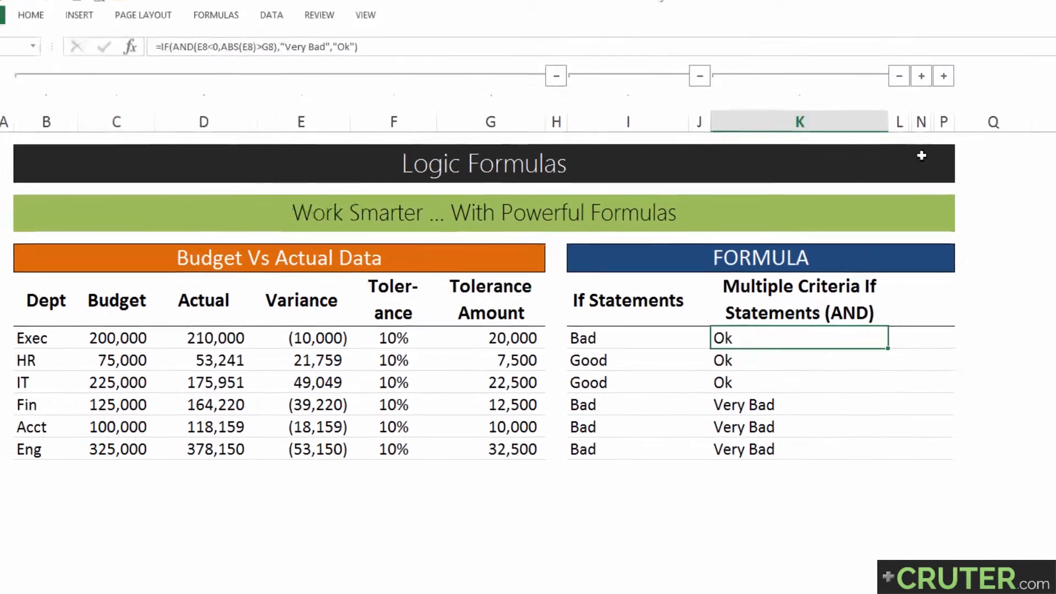
{"action": "left_click", "coordinate": [973, 347]}
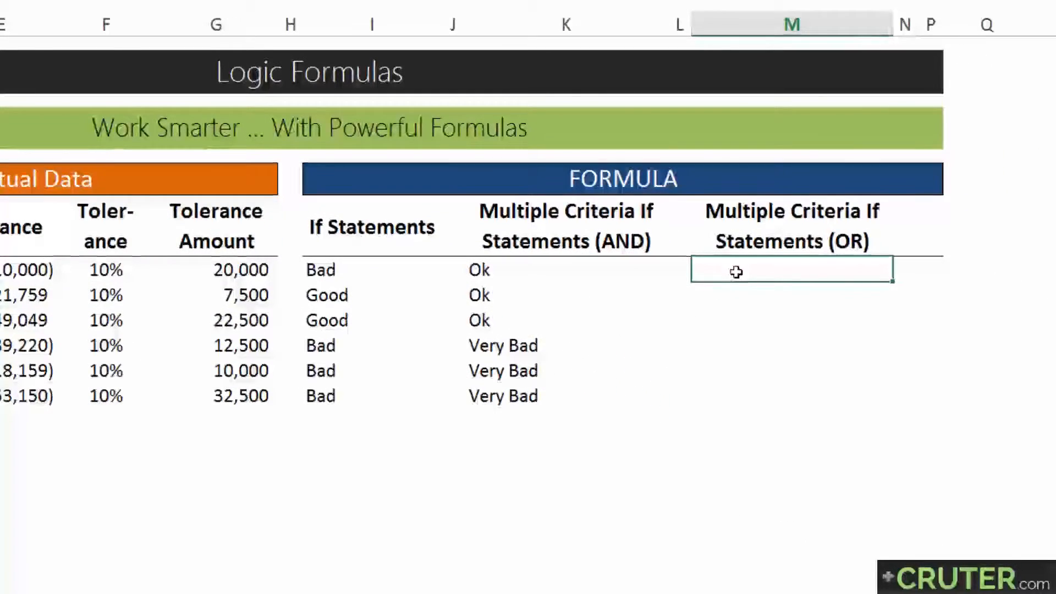
{"action": "type", "text": "="}
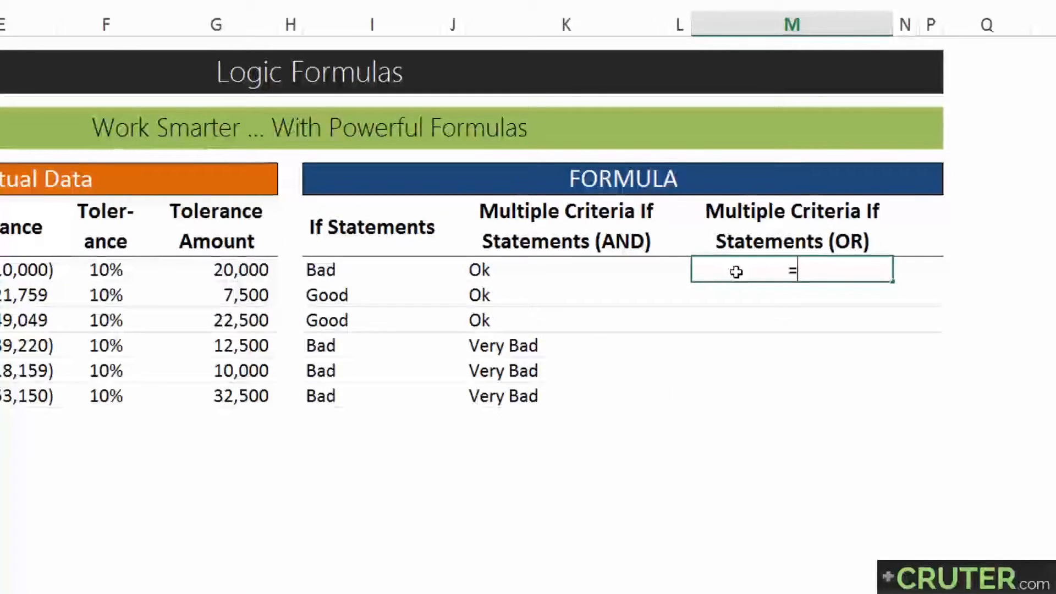
{"action": "type", "text": "or("}
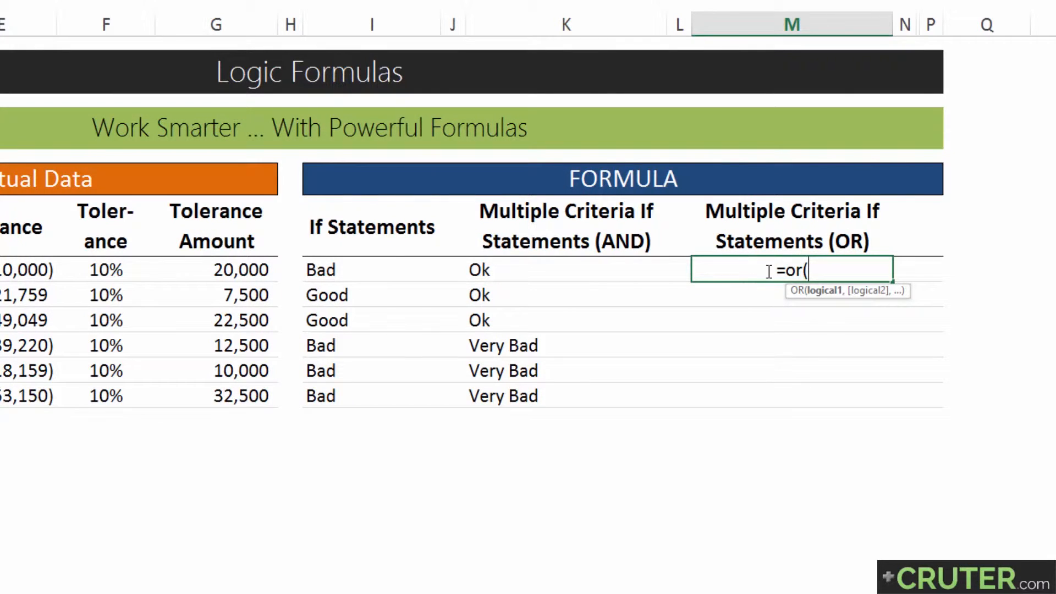
{"action": "key", "text": "BackSpace"}
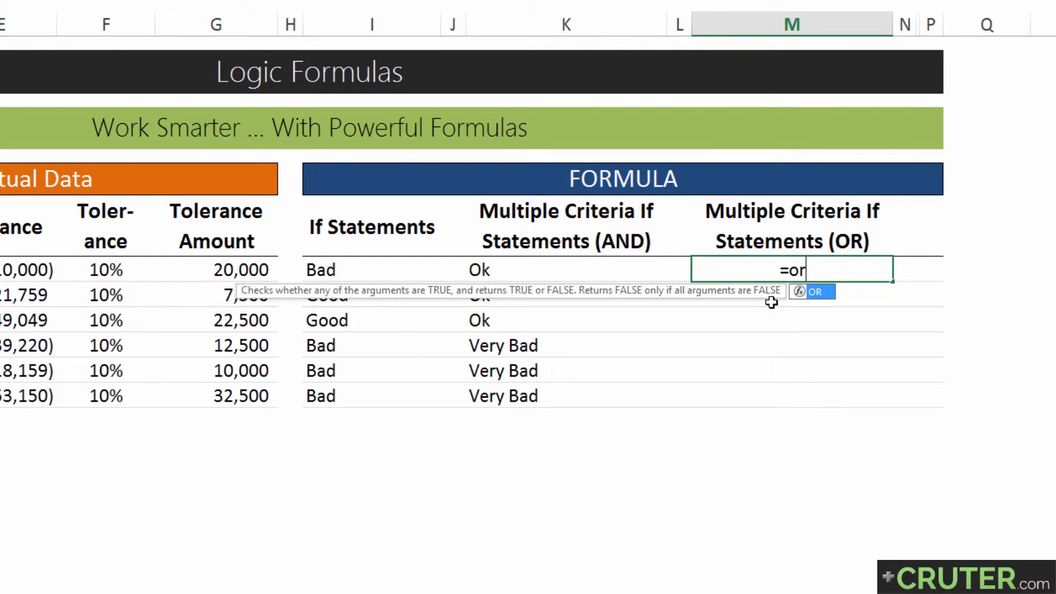
{"action": "type", "text": "("}
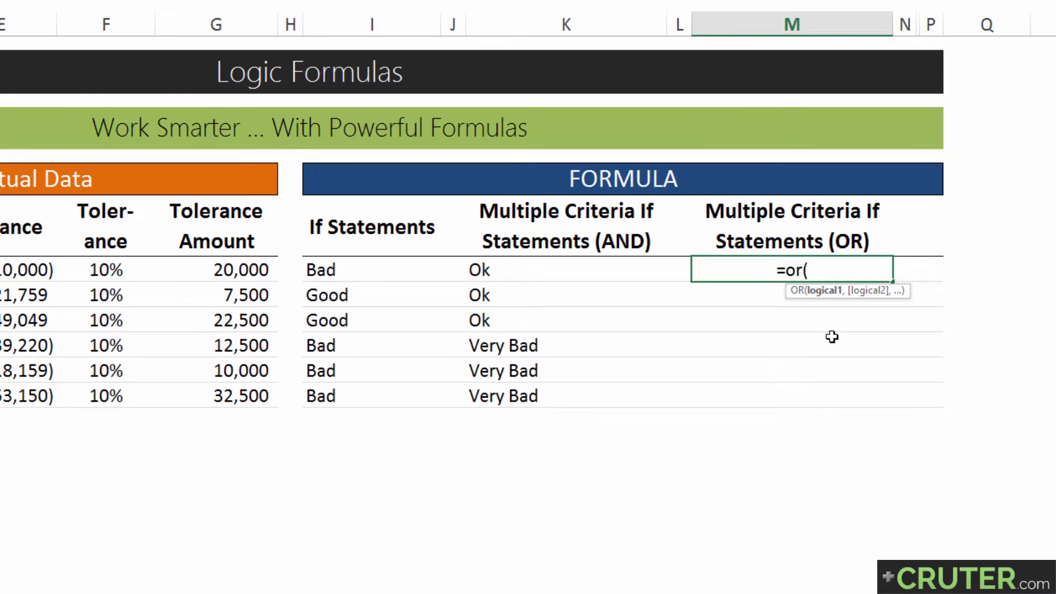
{"action": "type", "text": "1="}
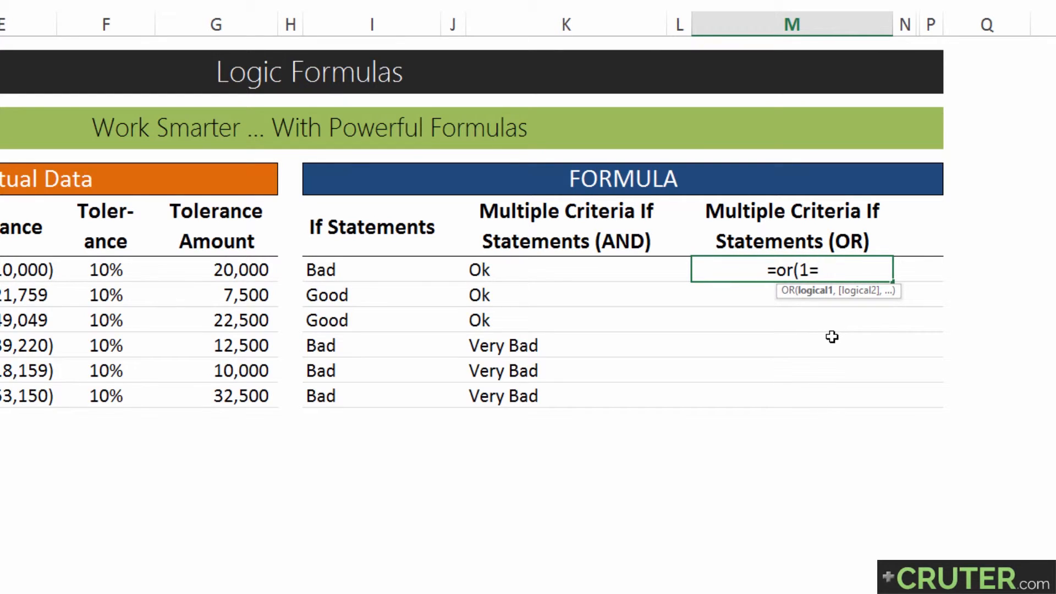
{"action": "type", "text": "1,"}
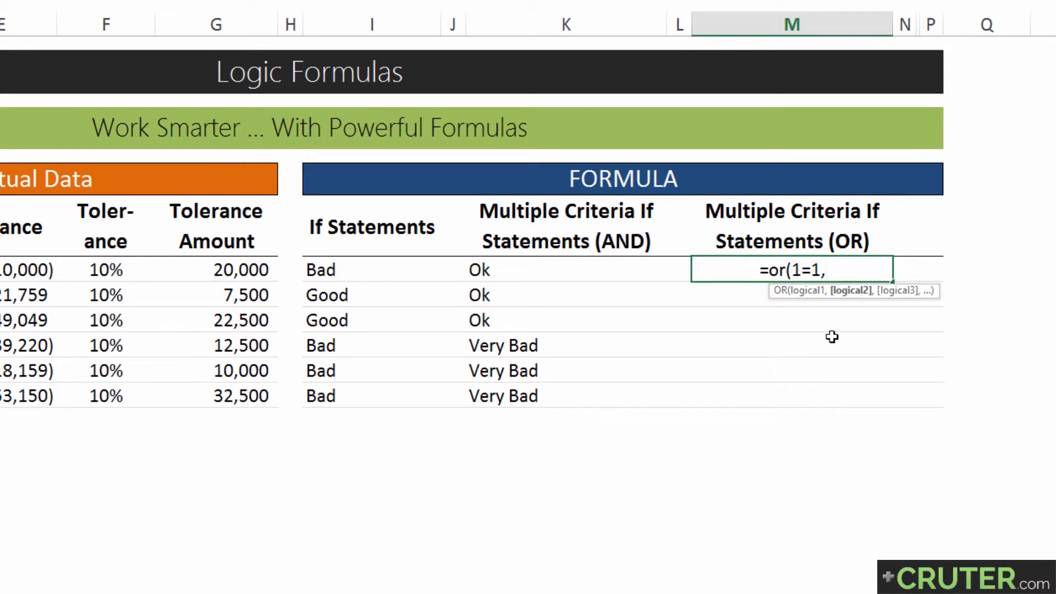
{"action": "type", "text": "1="}
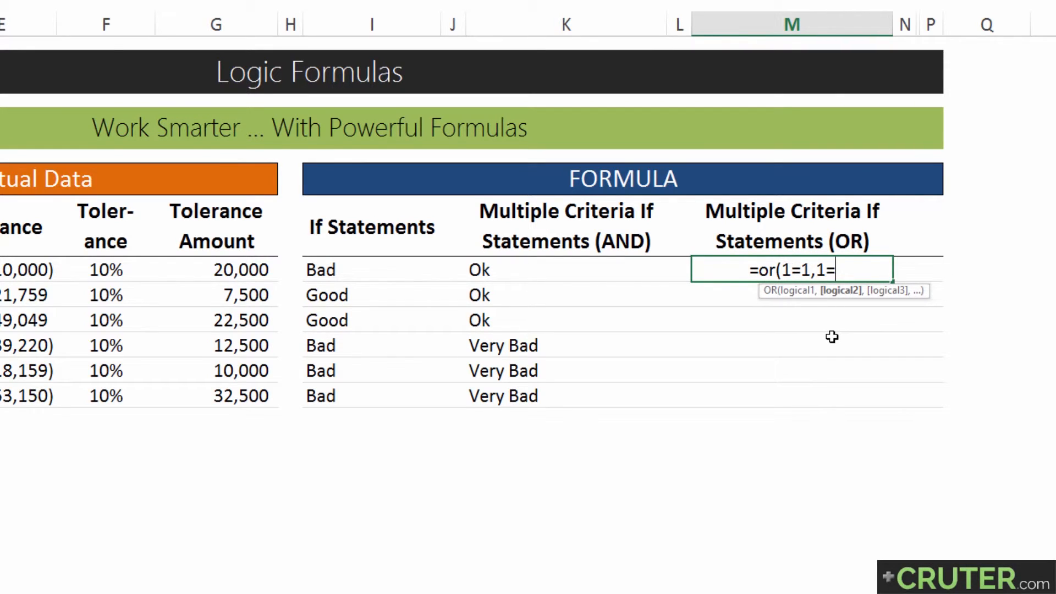
{"action": "type", "text": "0"}
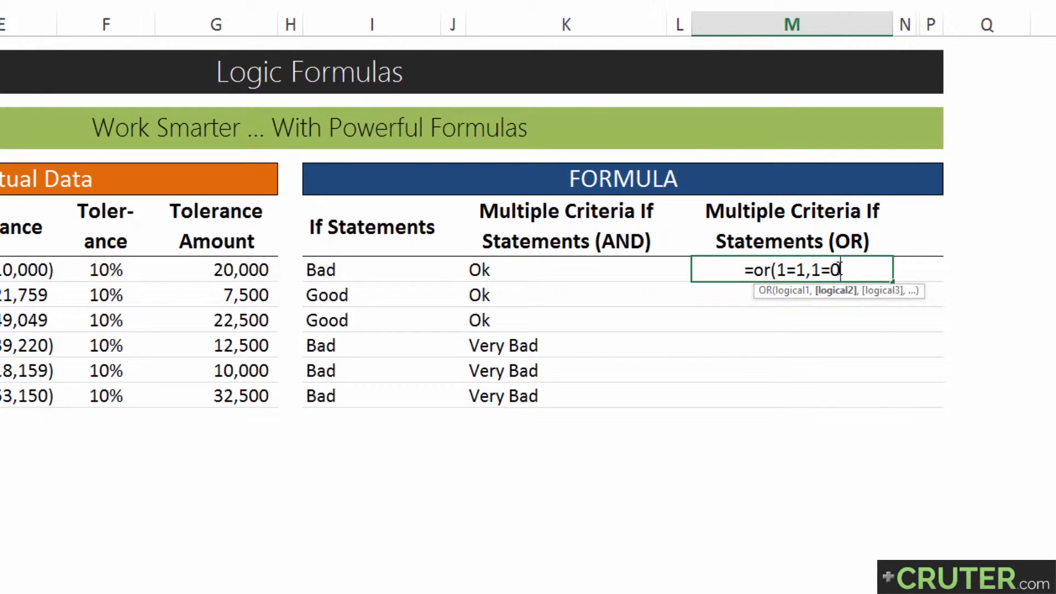
{"action": "type", "text": ")"}
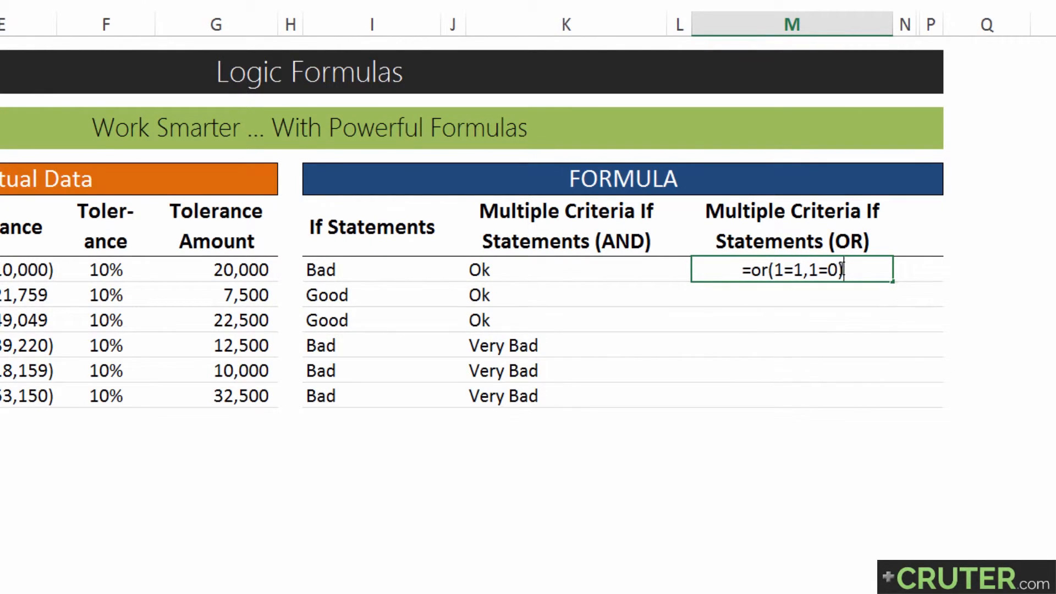
{"action": "key", "text": "Return"}
- Replace the arguments of M8's OR formula so that it reads =OR(E8<0,C8>190000), testing the variance and the budget
{"action": "left_click", "coordinate": [821, 275]}
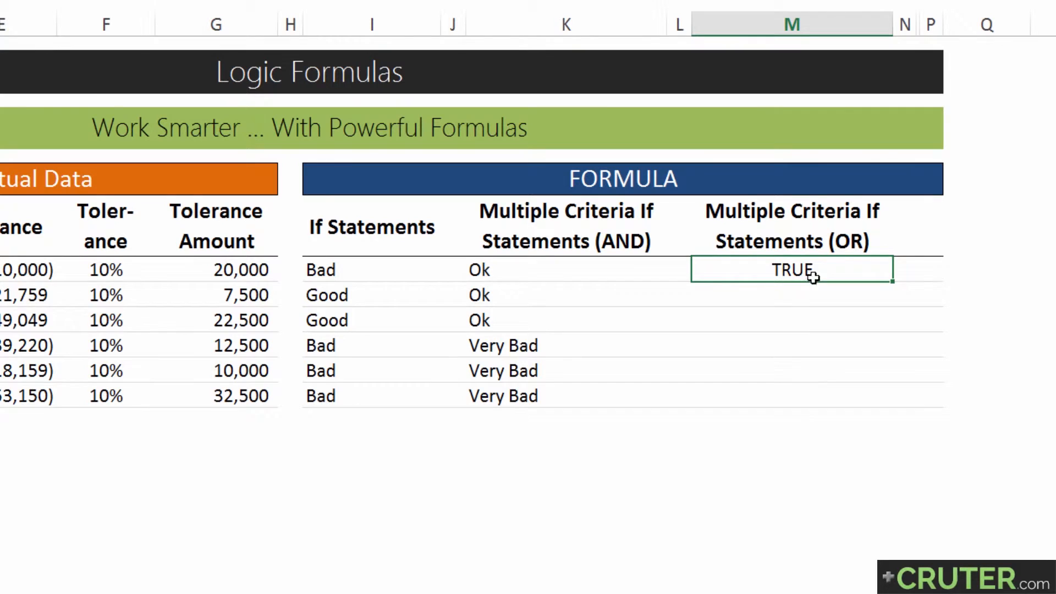
{"action": "double_click", "coordinate": [804, 271]}
{"action": "double_click", "coordinate": [800, 270]}
{"action": "double_click", "coordinate": [820, 270]}
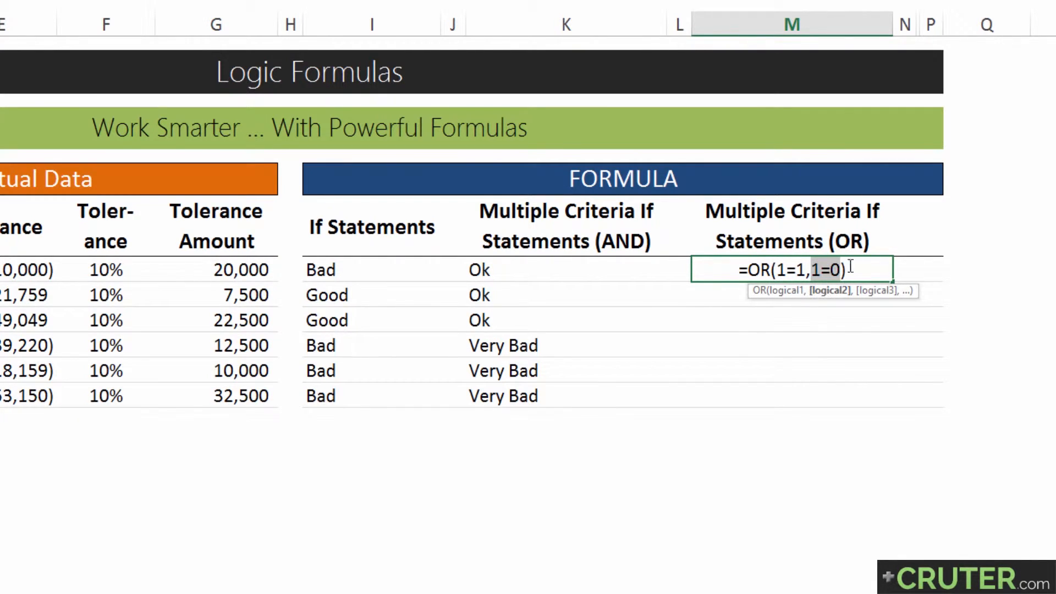
{"action": "double_click", "coordinate": [786, 271]}
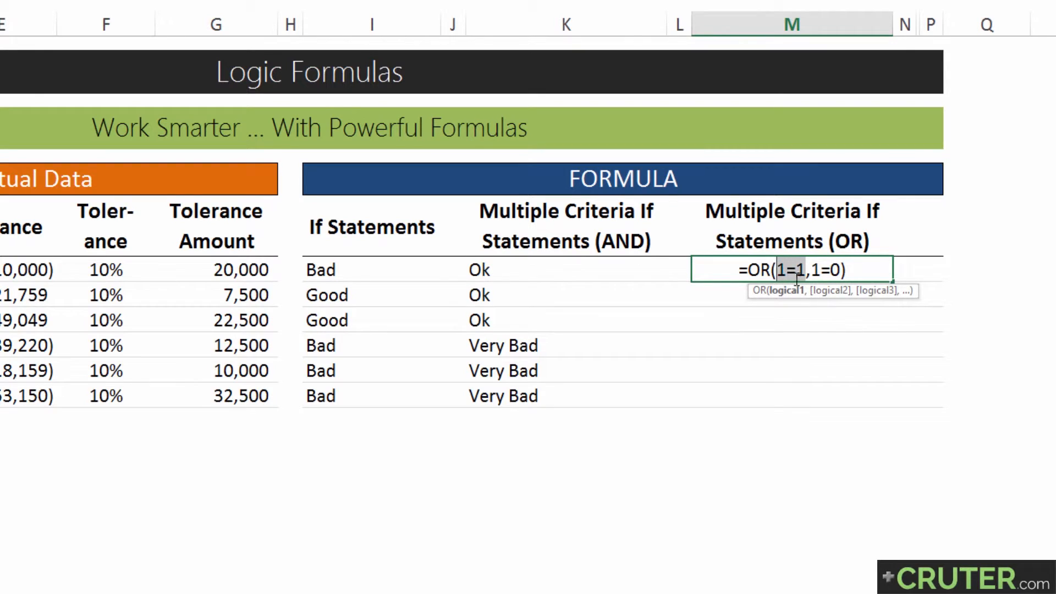
{"action": "left_click_drag", "start_coordinate": [777, 270], "coordinate": [859, 298]}
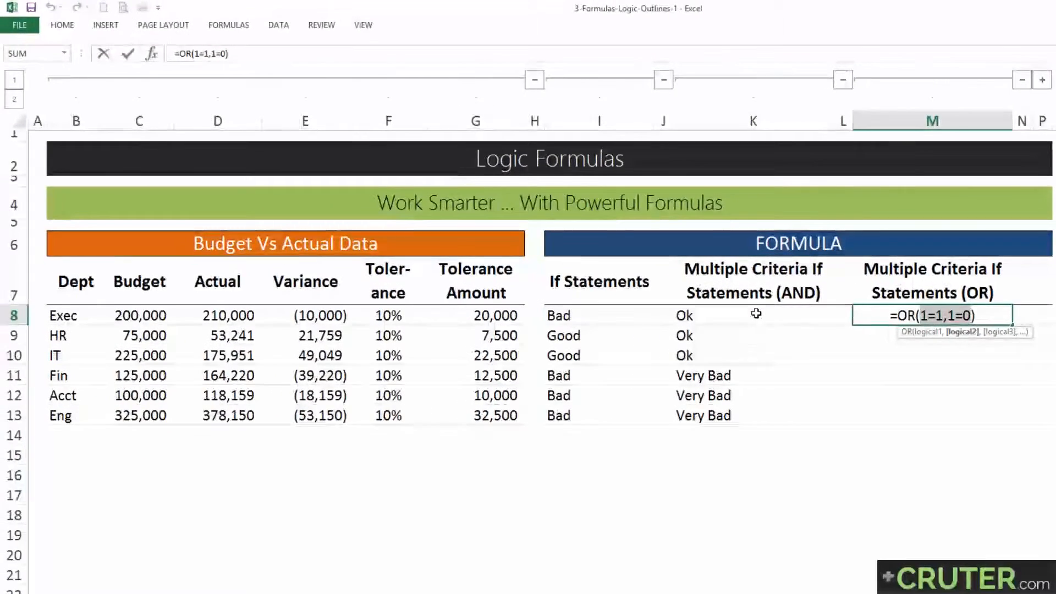
{"action": "left_click", "coordinate": [308, 315]}
{"action": "type", "text": "<0,"}
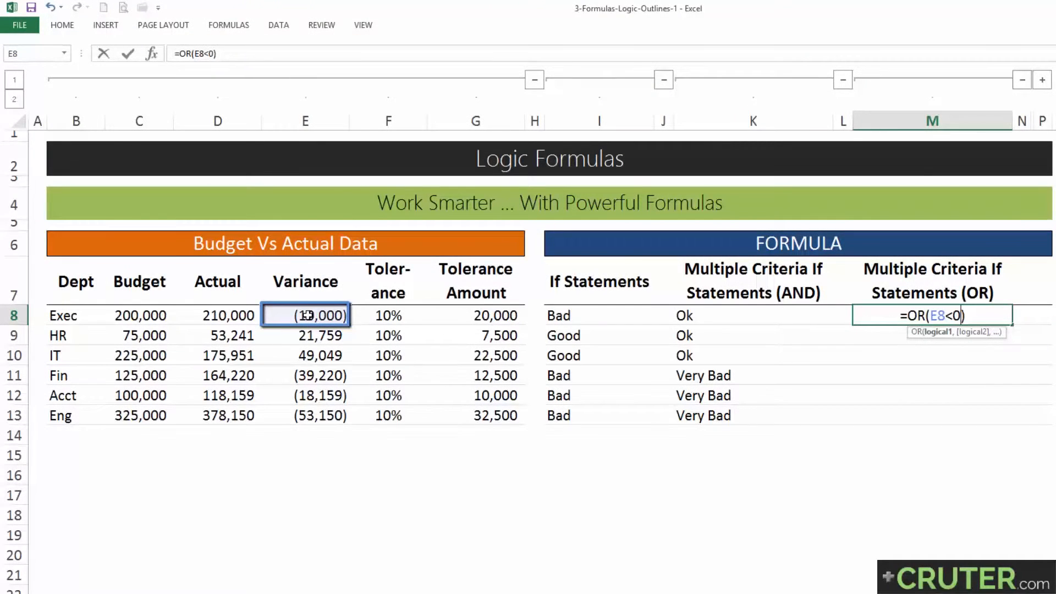
{"action": "left_click", "coordinate": [132, 314]}
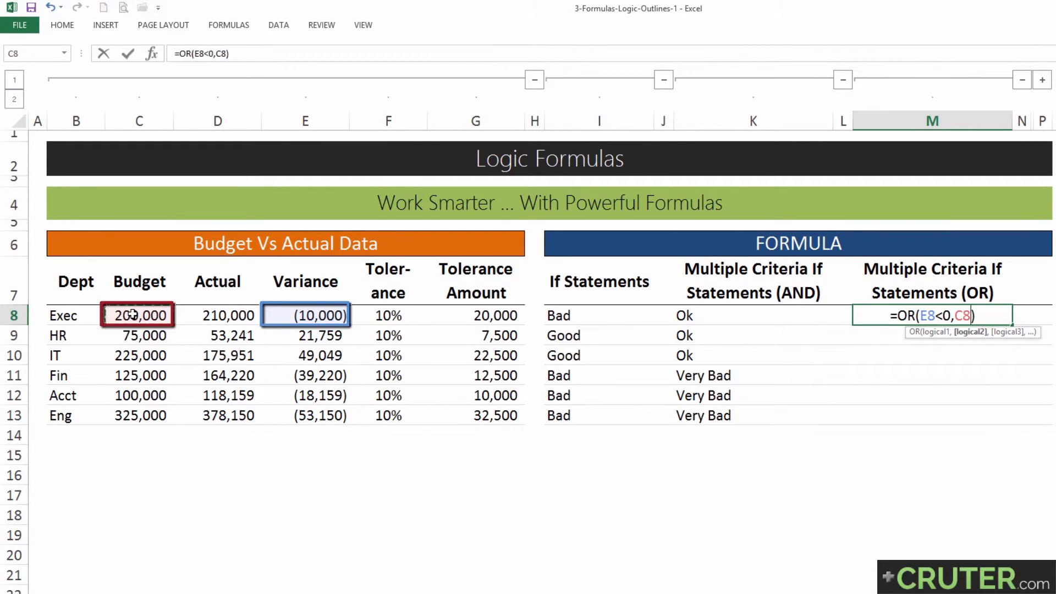
{"action": "type", "text": ">"}
{"action": "type", "text": "1900"}
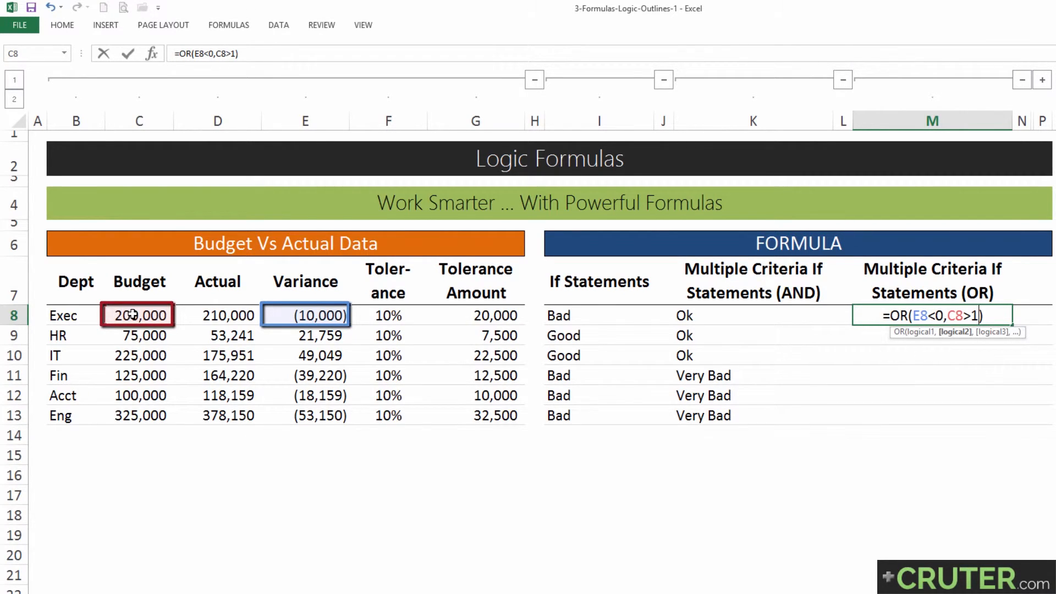
{"action": "type", "text": "00"}
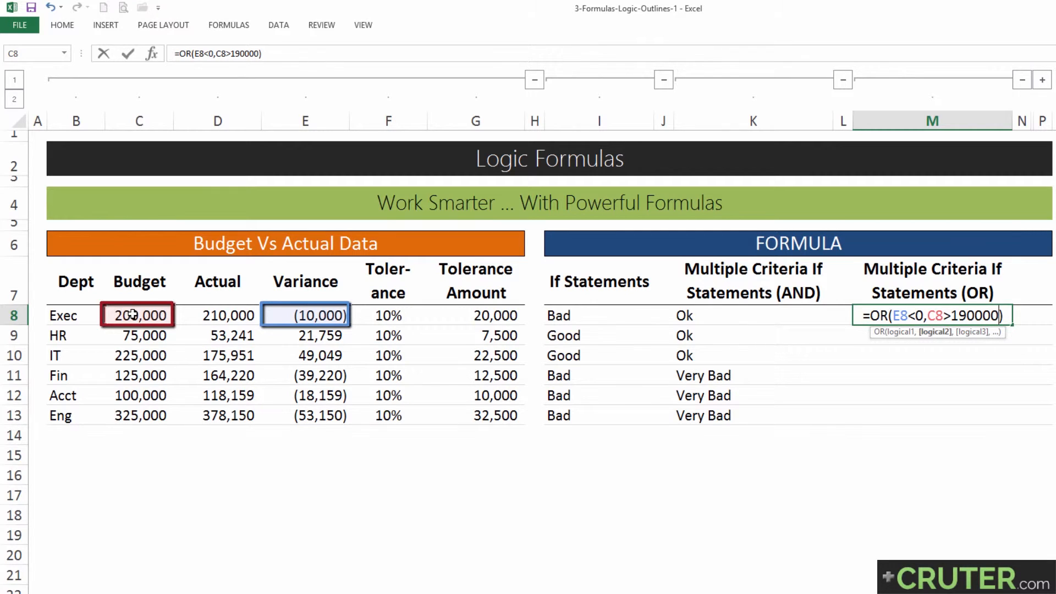
{"action": "type", "text": ")"}
{"action": "key", "text": "Return"}
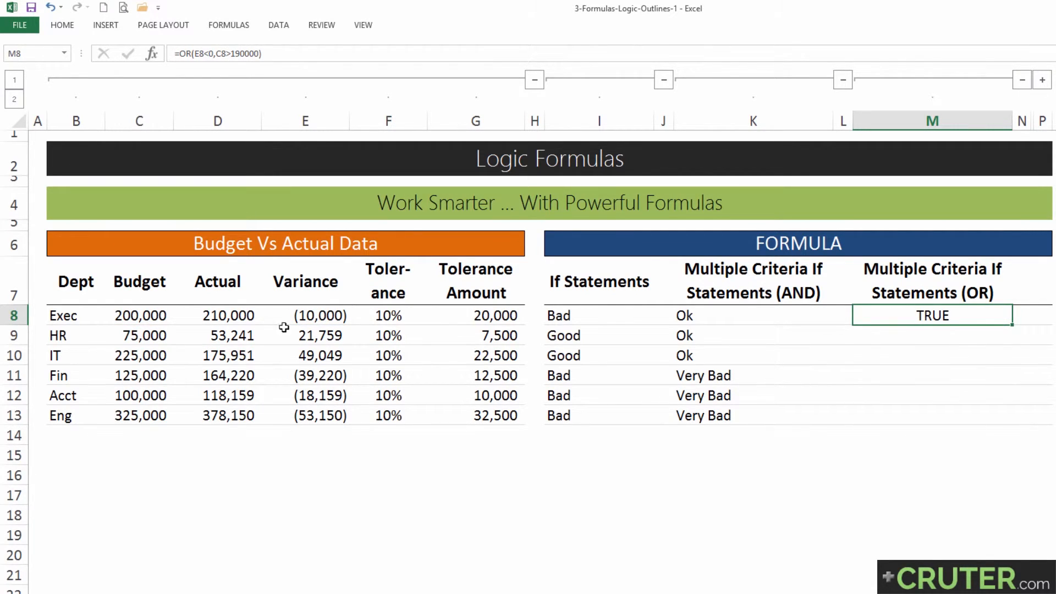
- Enter the formula =IF(M8,"Bad","Good") in M9, using the OR formula in M8 as its logical test
{"action": "left_click", "coordinate": [927, 333]}
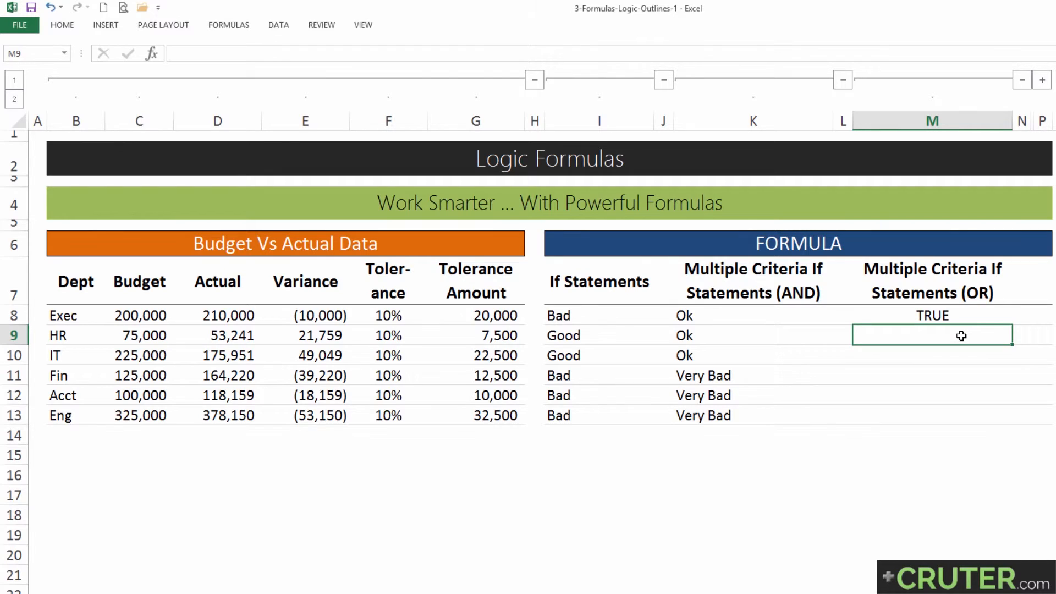
{"action": "type", "text": "=if("}
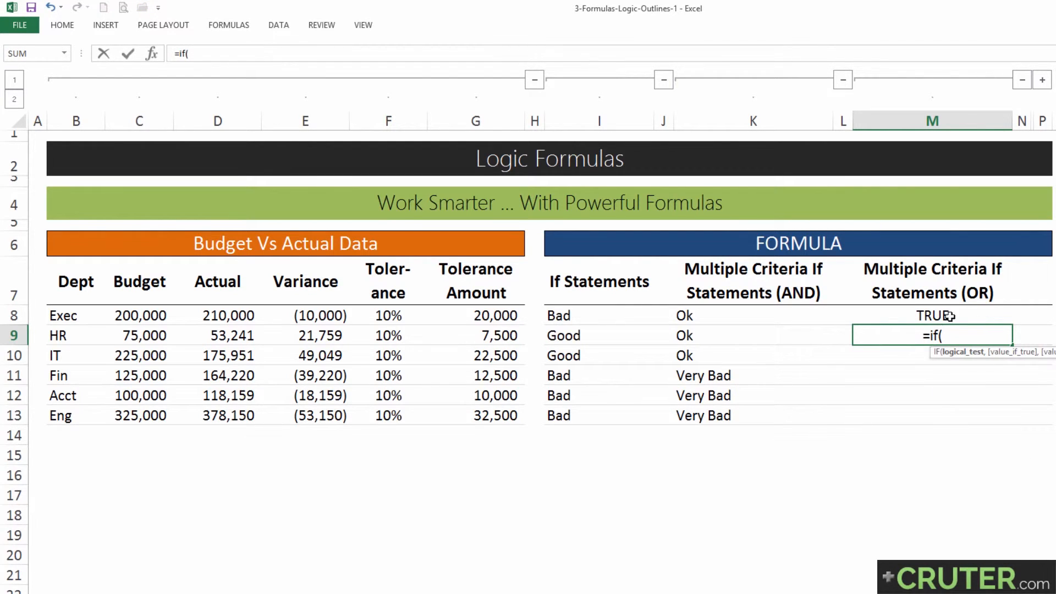
{"action": "left_click", "coordinate": [944, 316]}
{"action": "type", "text": ","}
{"action": "type", "text": "\""}
{"action": "type", "text": "Bad\","}
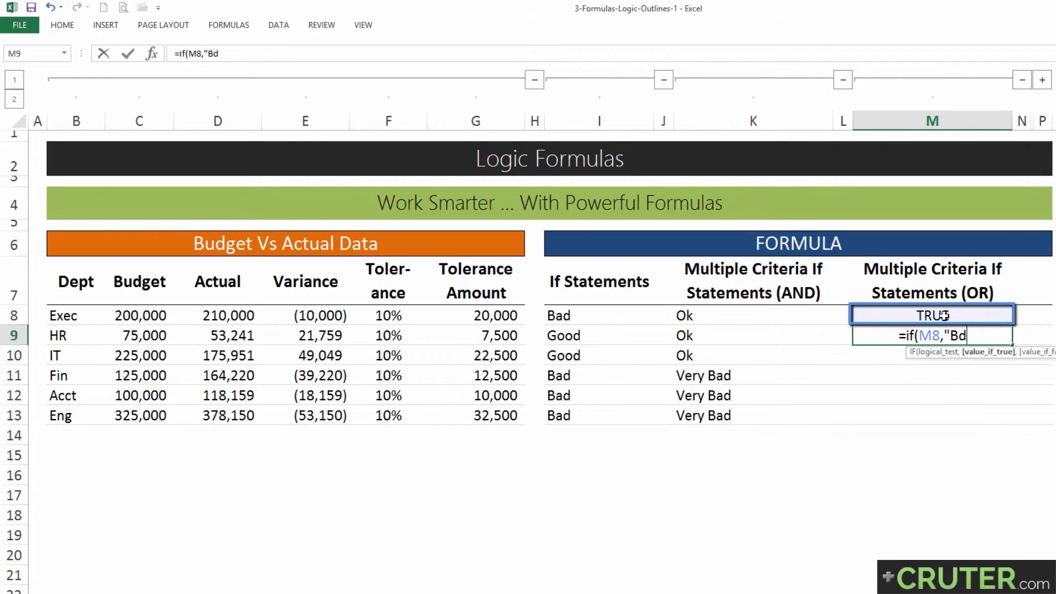
{"action": "type", "text": "\"Good\""}
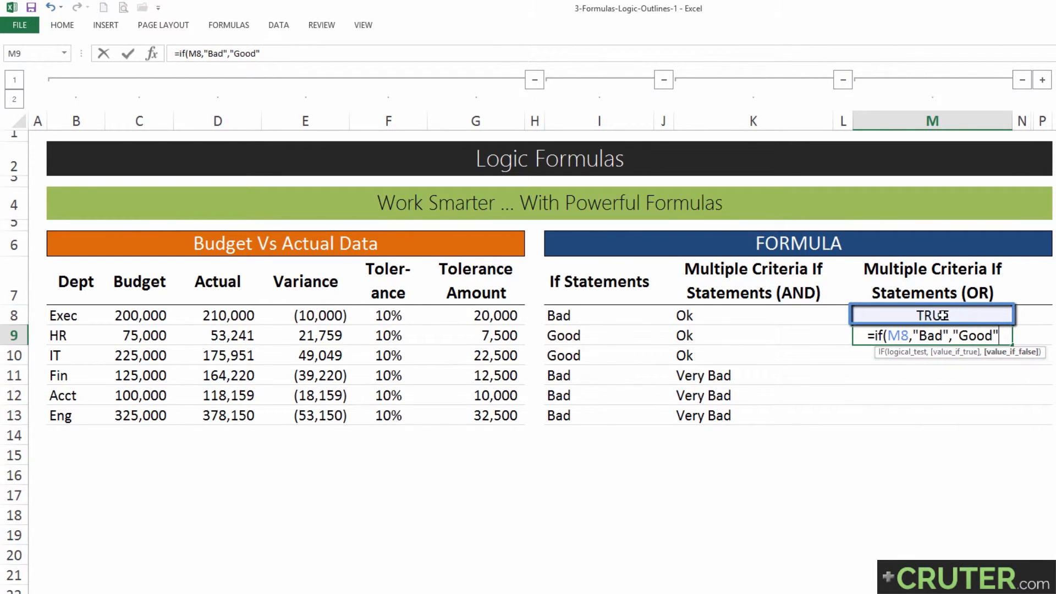
{"action": "left_click", "coordinate": [946, 336]}
{"action": "key", "text": "shift+Left"}
{"action": "key", "text": "shift+Left"}
{"action": "key", "text": "shift+Left"}
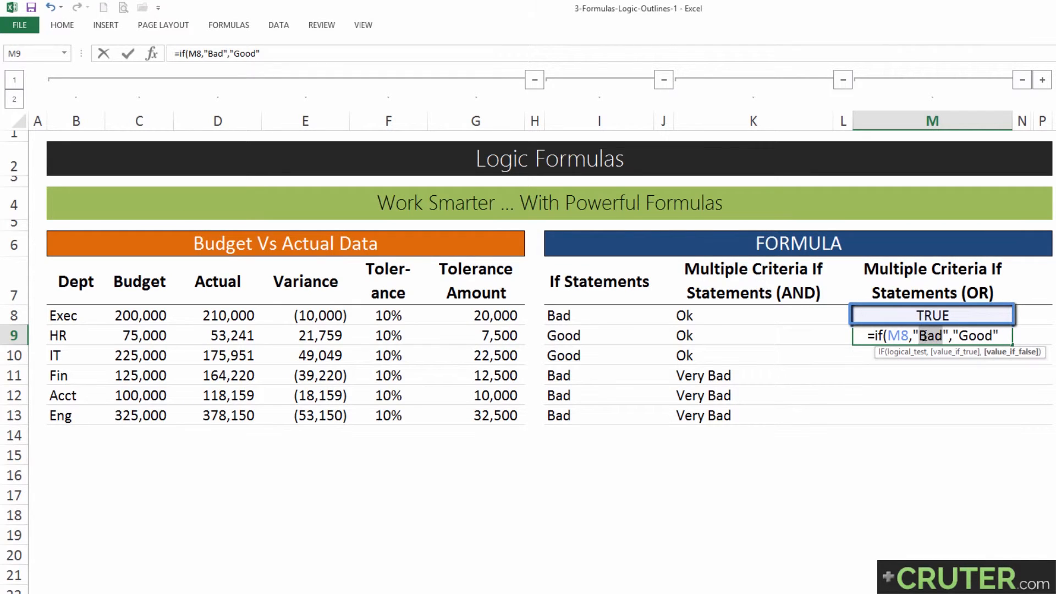
{"action": "left_click_drag", "start_coordinate": [955, 336], "coordinate": [1000, 337]}
{"action": "left_click", "coordinate": [1014, 335]}
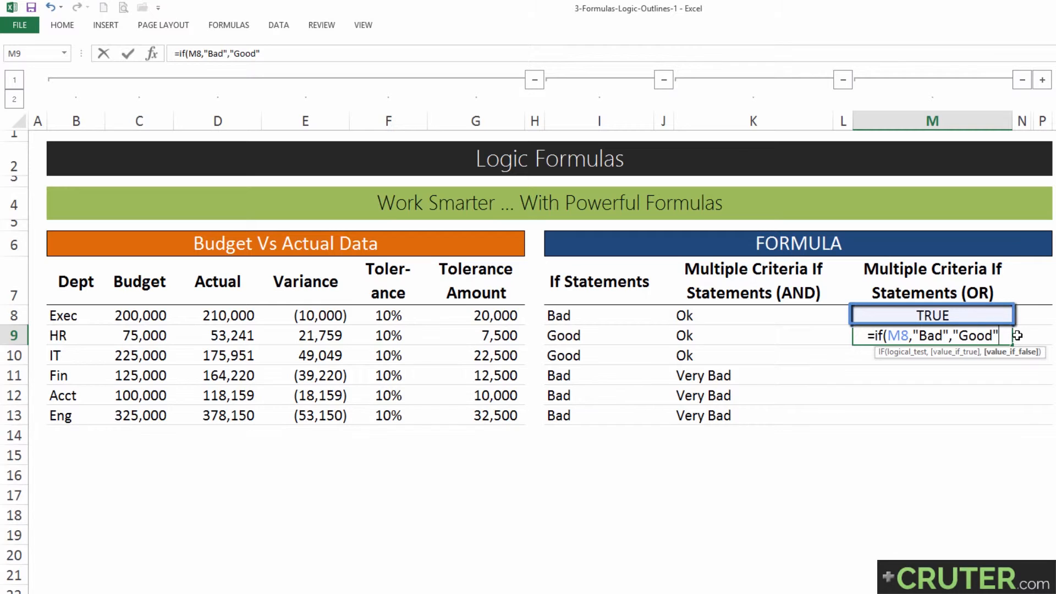
{"action": "type", "text": ")"}
{"action": "key", "text": "Return"}
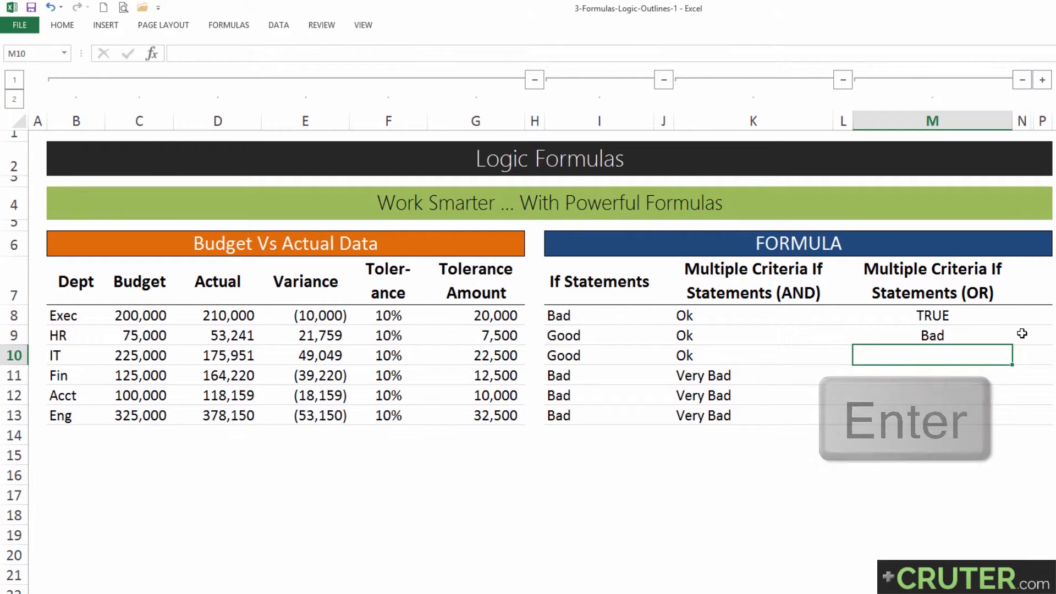
- Replace the M8 reference in M9's IF formula with the expression OR(E8<0,C8>190000) copied from M8
{"action": "key", "text": "Up"}
{"action": "key", "text": "Up"}
{"action": "key", "text": "F2"}
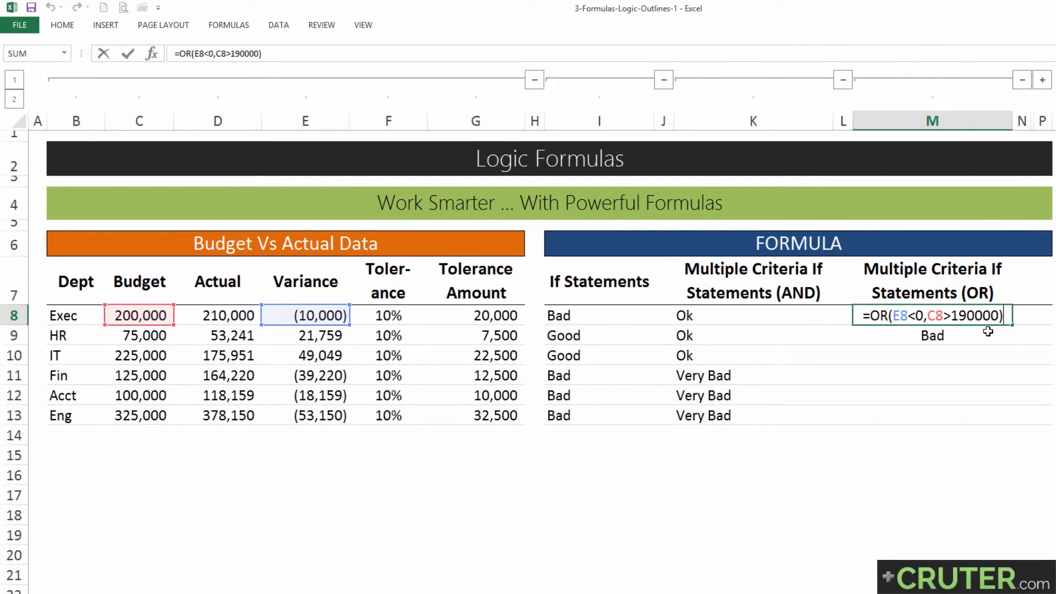
{"action": "key", "text": "shift+Home"}
{"action": "key", "text": "shift+Right"}
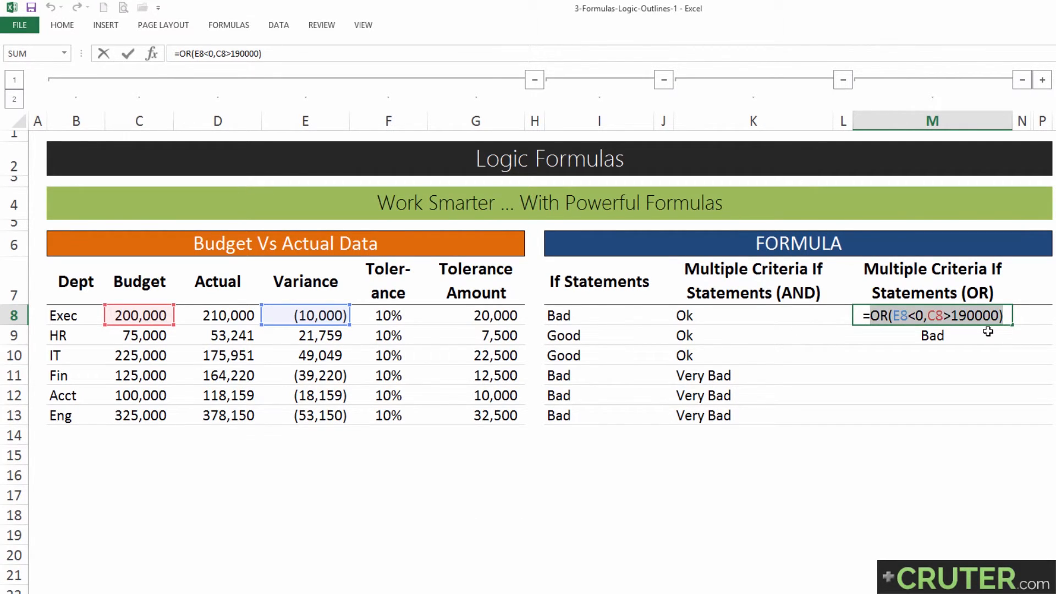
{"action": "key", "text": "ctrl+c"}
{"action": "key", "text": "Return"}
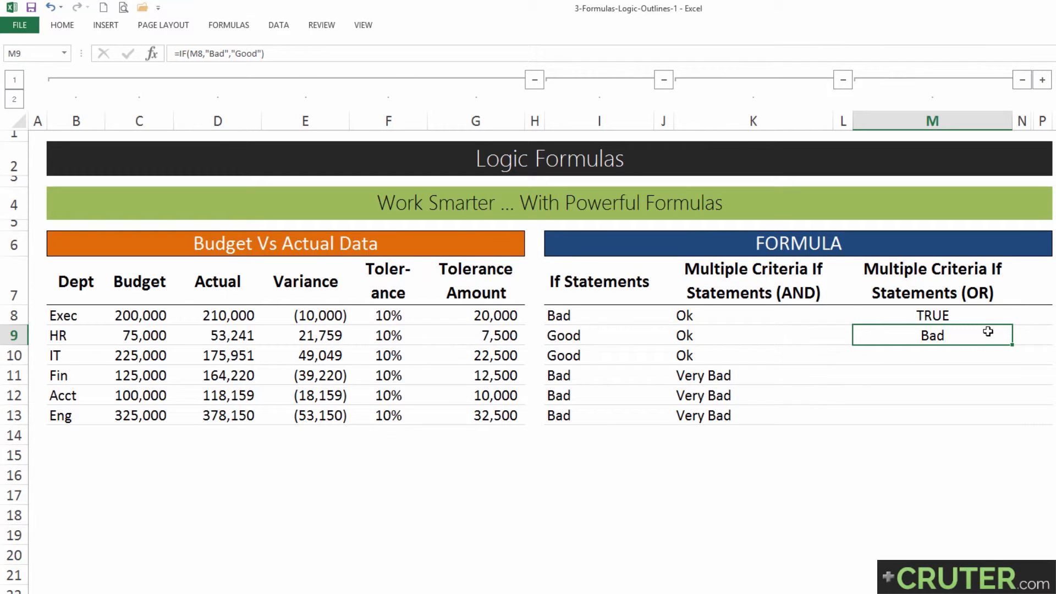
{"action": "key", "text": "F2"}
{"action": "key", "text": "shift+Right"}
{"action": "key", "text": "shift+Right"}
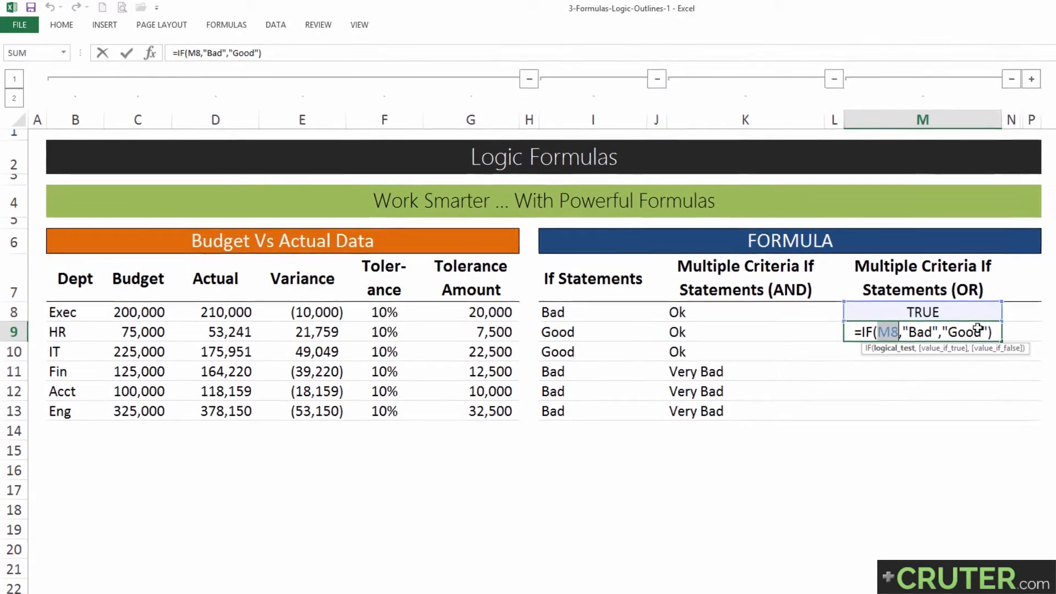
{"action": "key", "text": "ctrl+v"}
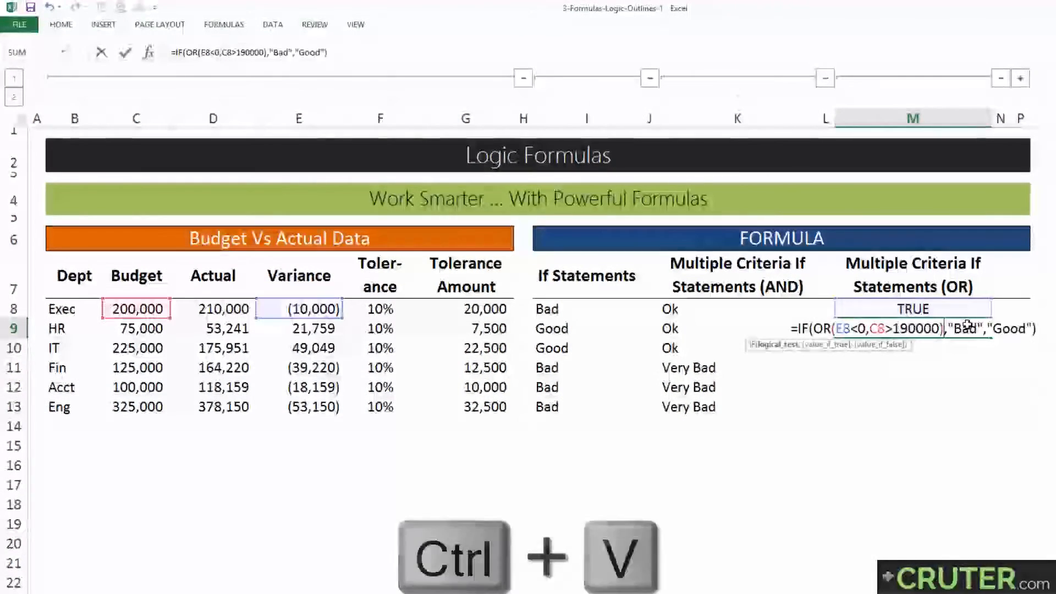
{"action": "key", "text": "Return"}
{"action": "left_click", "coordinate": [912, 307]}
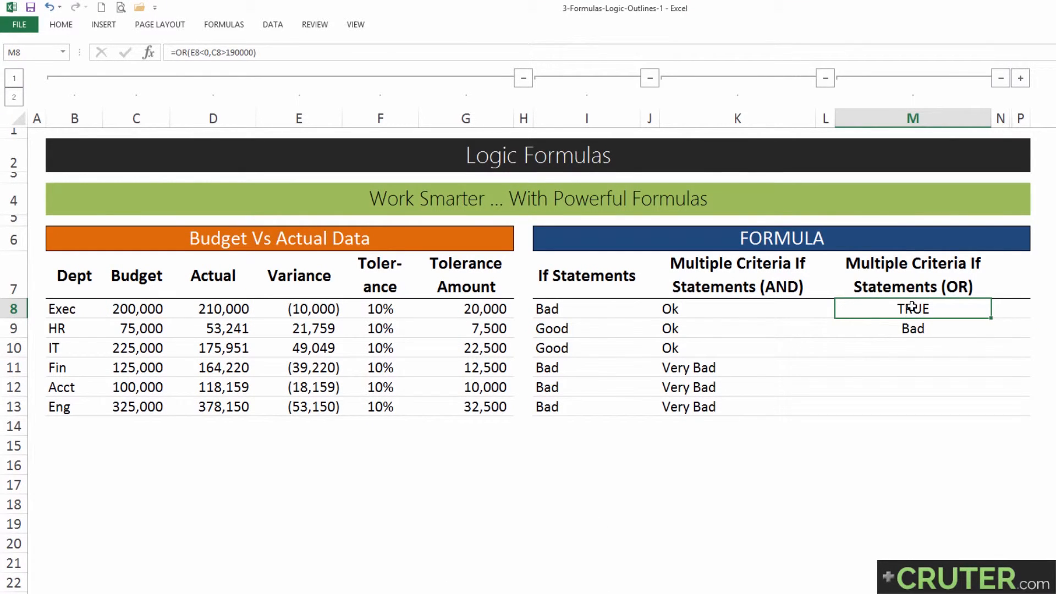
- Clear the OR test from M8 and copy the formula text =IF(OR(E8<0,C8>190000),"Bad","Good") from M9 into M8 with its references unchanged
{"action": "key", "text": "Delete"}
{"action": "key", "text": "Down"}
{"action": "key", "text": "F2"}
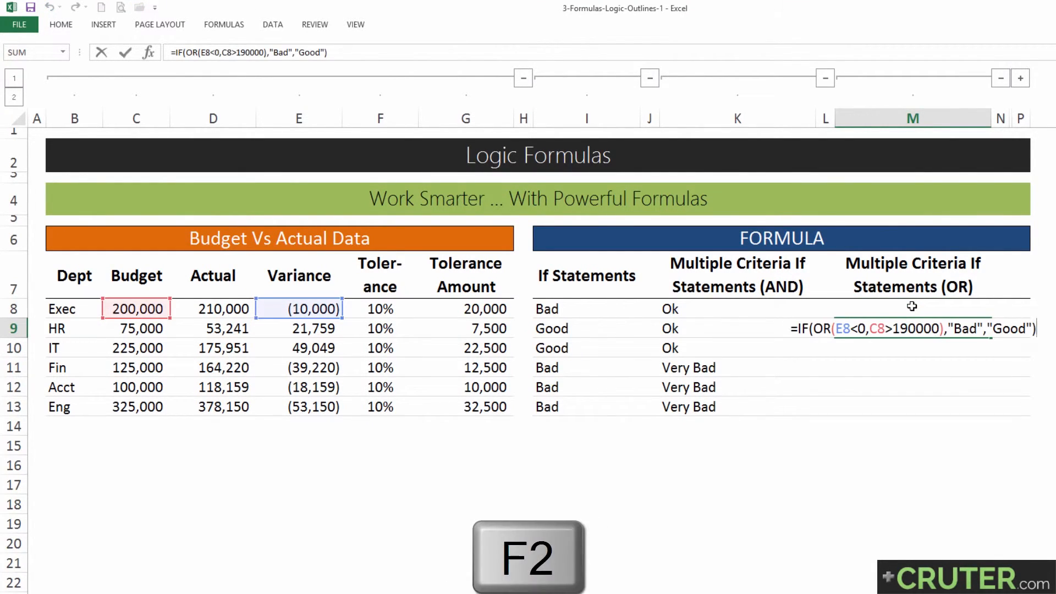
{"action": "key", "text": "shift+Home"}
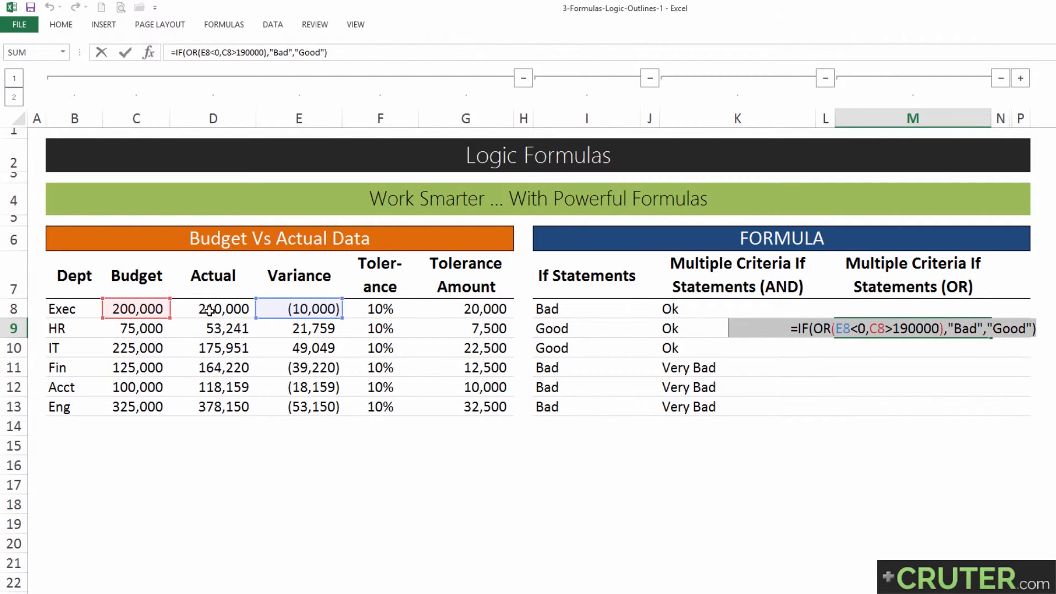
{"action": "key", "text": "ctrl+c"}
{"action": "key", "text": "Escape"}
{"action": "left_click", "coordinate": [869, 306]}
{"action": "key", "text": "ctrl+v"}
{"action": "key", "text": "Return"}
- Fill M8's IF/OR formula down through M13 and inspect the copied formula in M9 against the HR row's budget and variance
{"action": "left_click", "coordinate": [869, 306]}
{"action": "left_click_drag", "start_coordinate": [988, 320], "coordinate": [994, 416]}
{"action": "left_click", "coordinate": [922, 329]}
{"action": "left_click_drag", "start_coordinate": [921, 330], "coordinate": [137, 330]}
{"action": "double_click", "coordinate": [918, 329]}
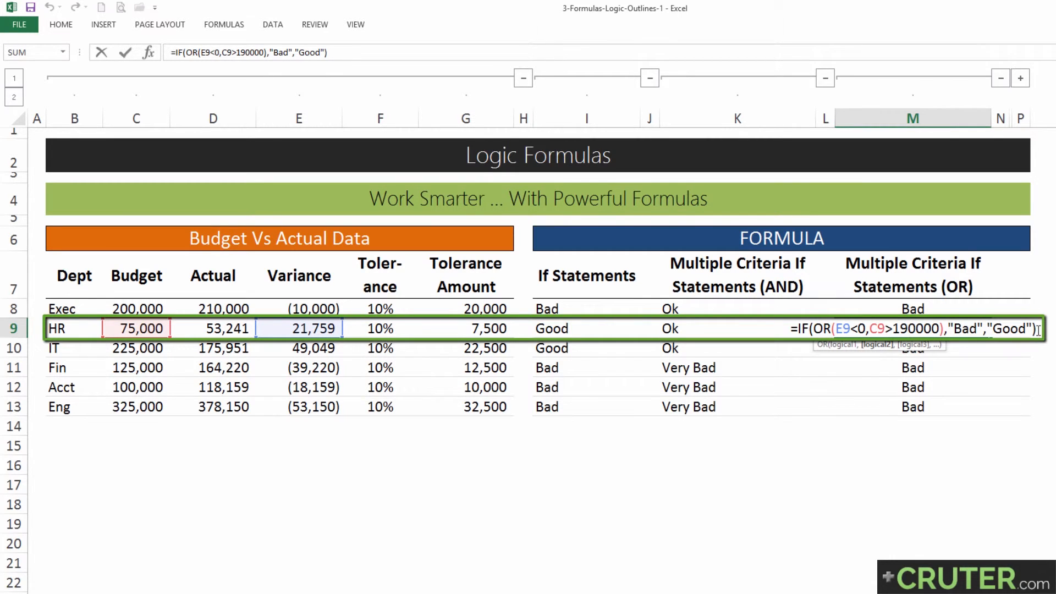
{"action": "left_click", "coordinate": [928, 314]}
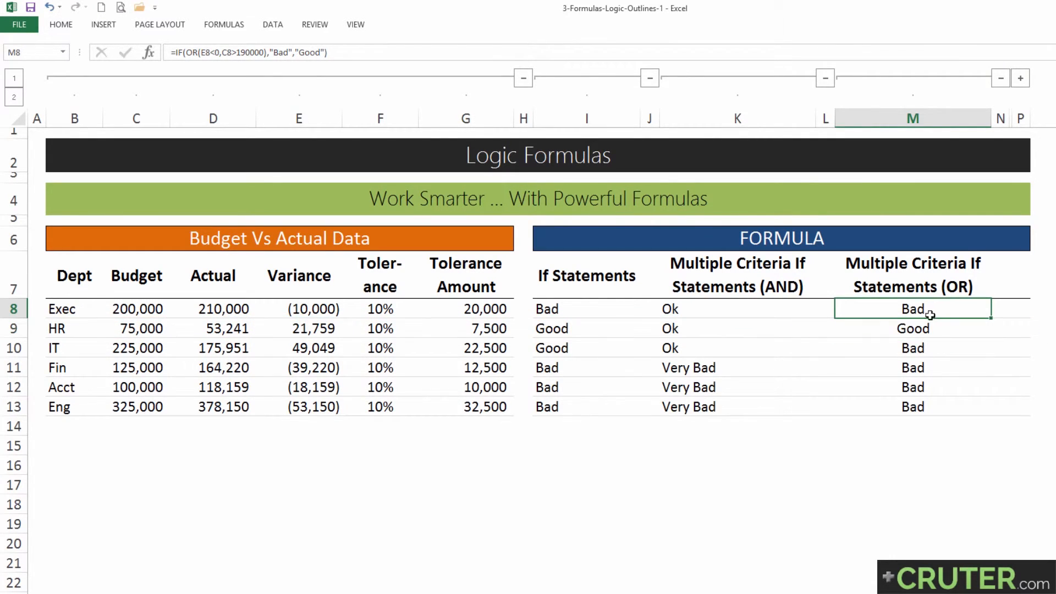
- Expand the collapsed column group holding the If Statements with NOT() column and start a NOT formula in O8
{"action": "left_click", "coordinate": [1020, 82]}
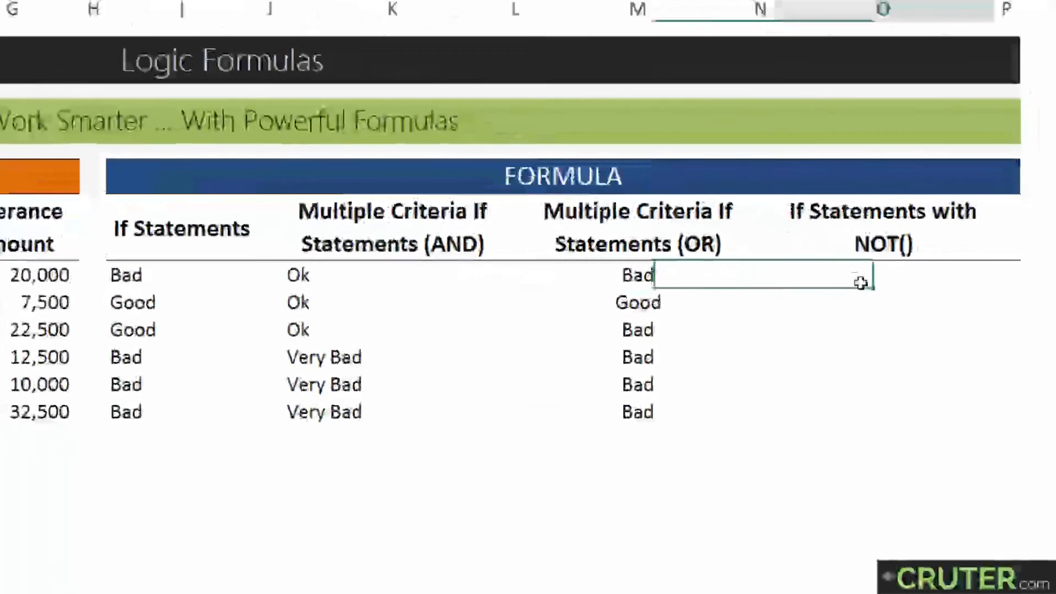
{"action": "left_click", "coordinate": [818, 276]}
{"action": "type", "text": "=not"}
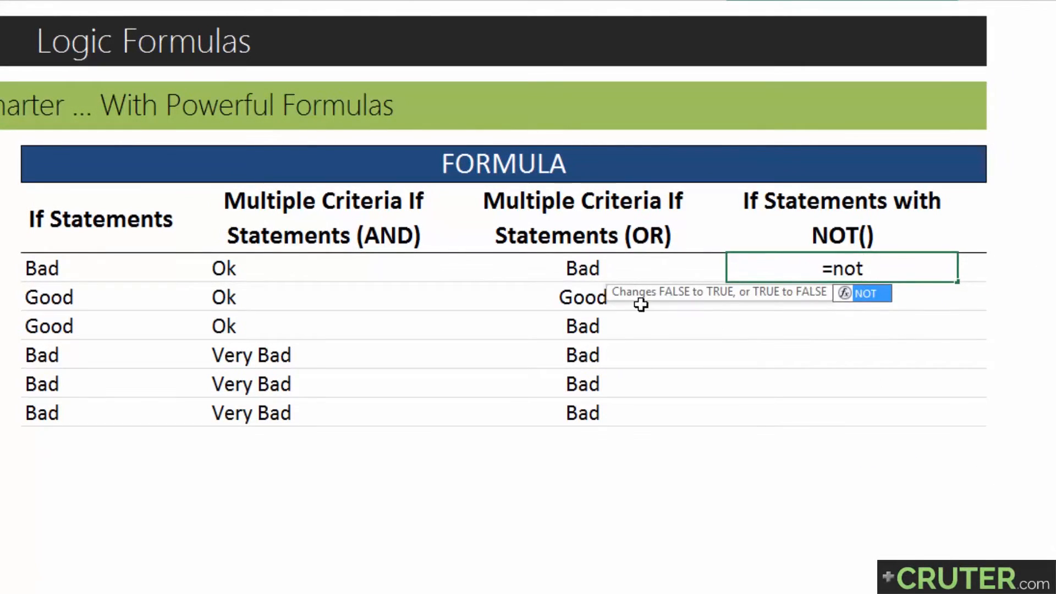